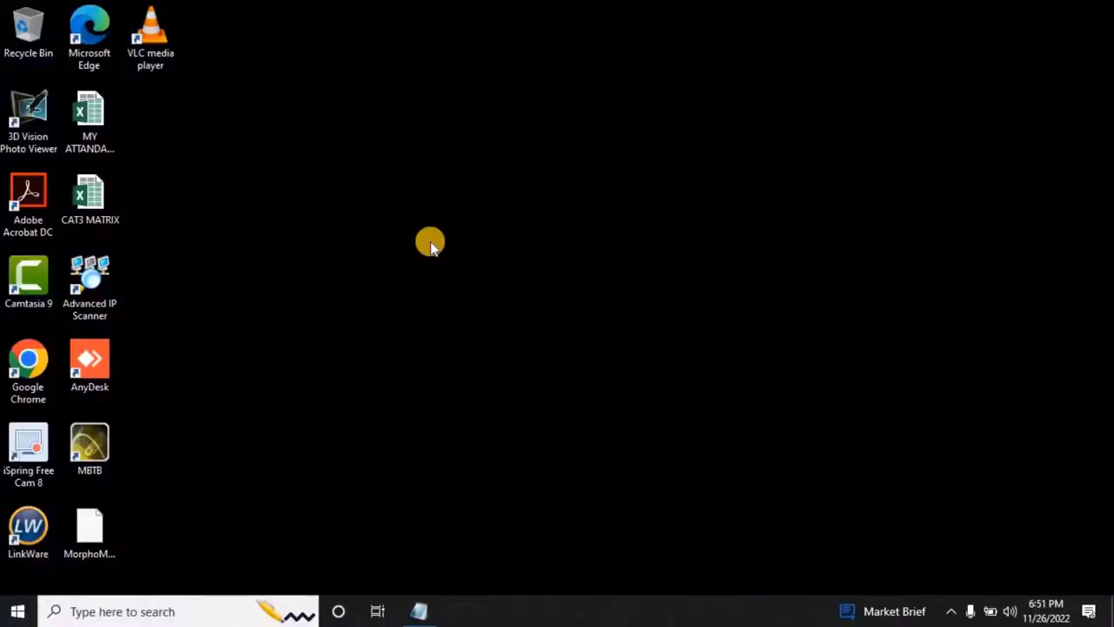
Search Windows for 'inter' and launch Internet Explorer to reach the camera at 192.168.100.180.
left_click(143, 611)
type("inter")
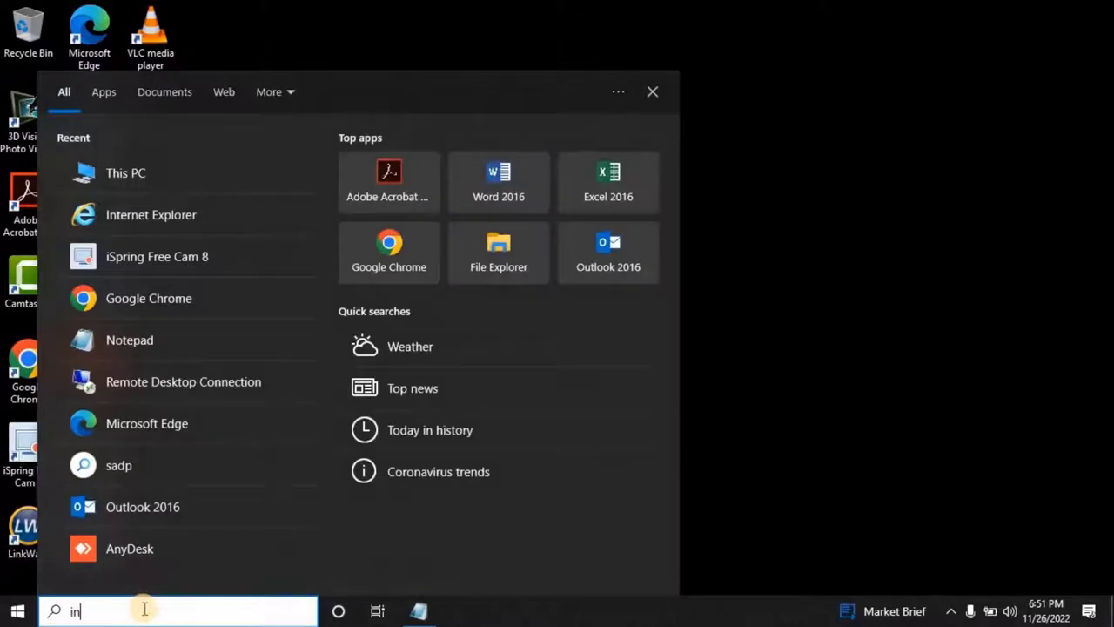
key("Down")
key("Down")
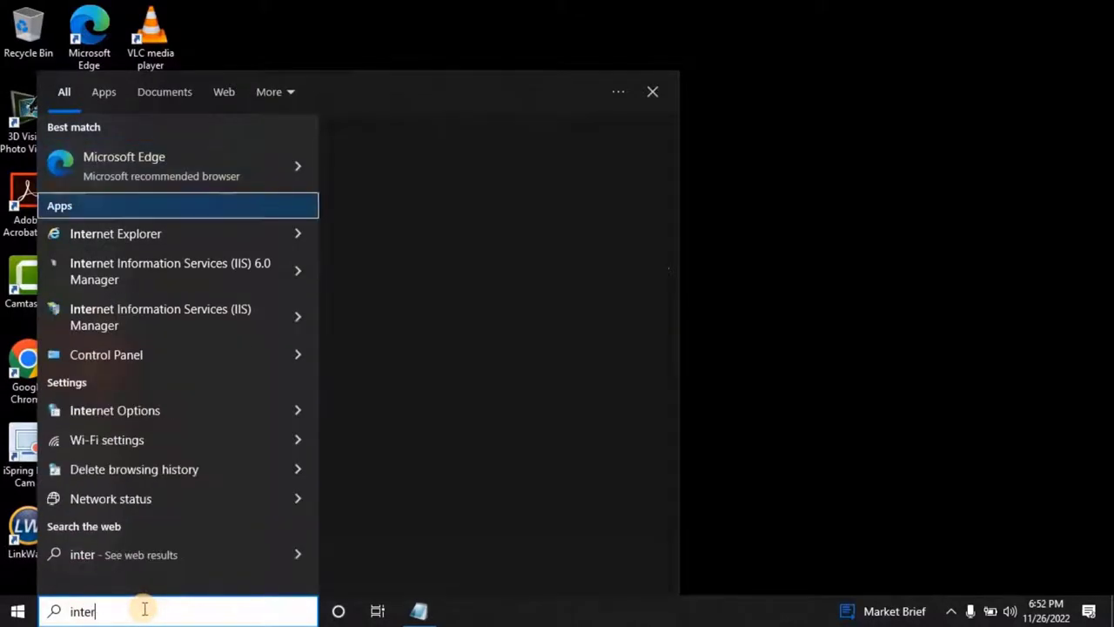
key("Return")
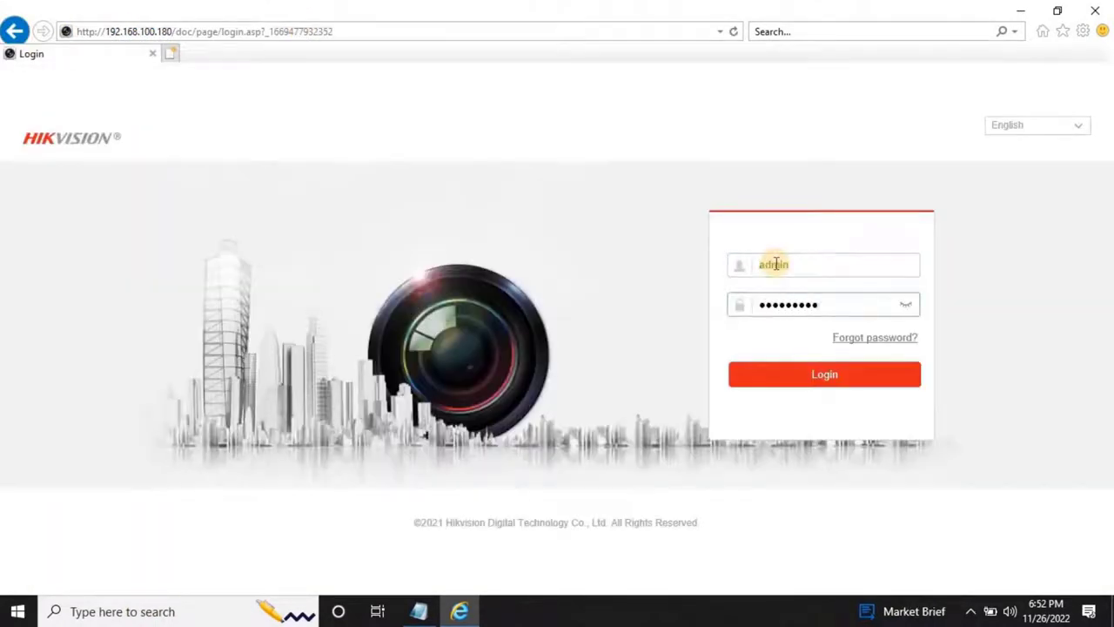
Log in to the camera, install the WebComponents.exe plug-in and allow the add-on.
key("Return")
left_click(520, 320)
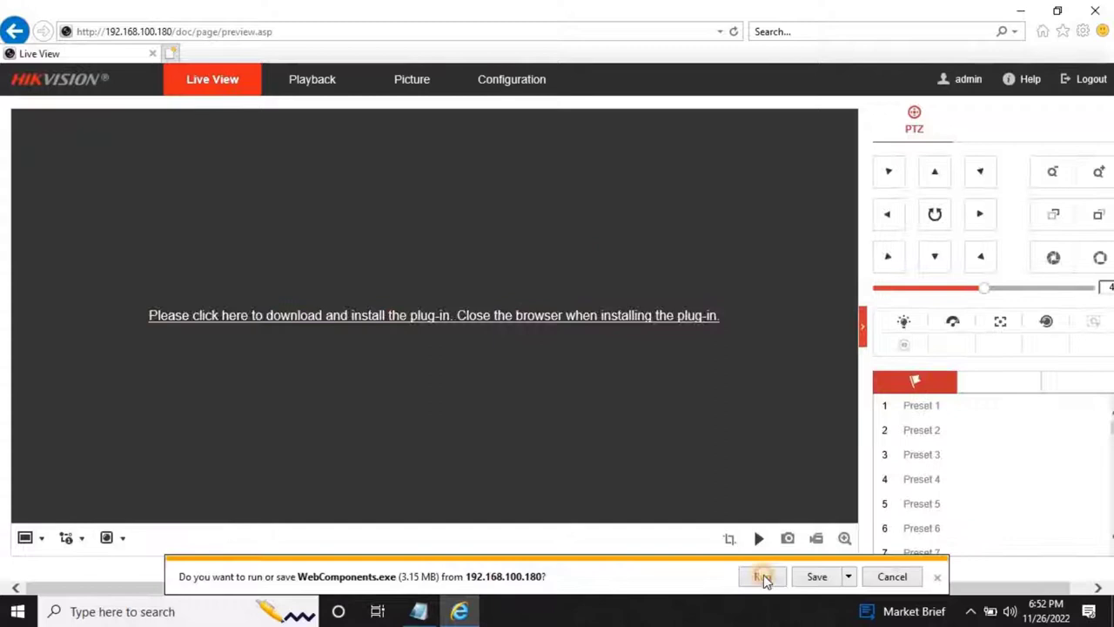
left_click(763, 574)
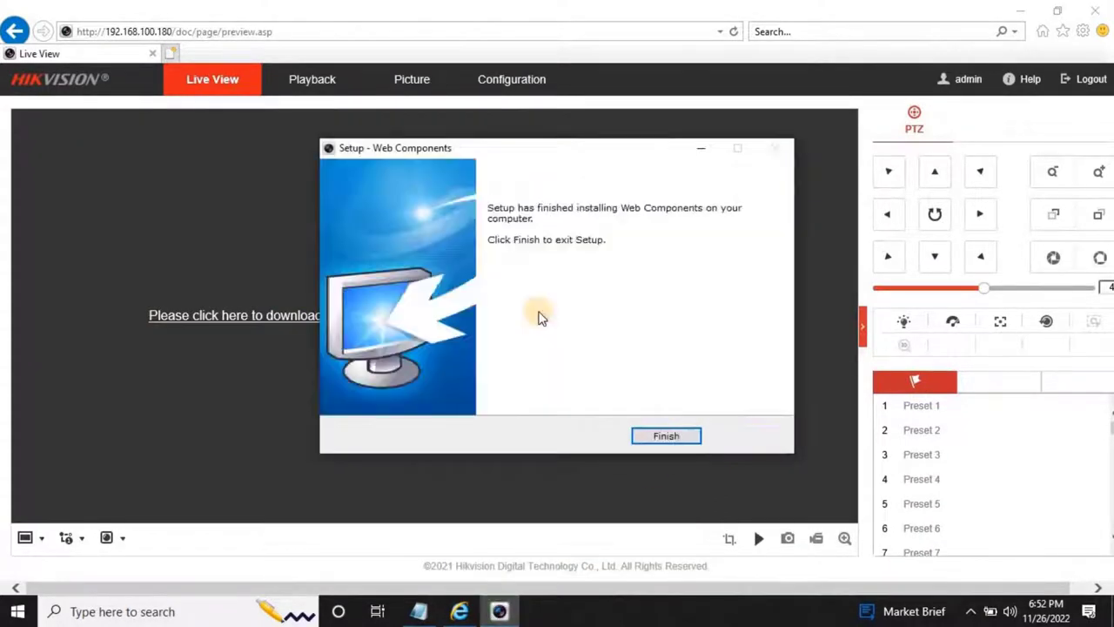
left_click(662, 432)
left_click(882, 574)
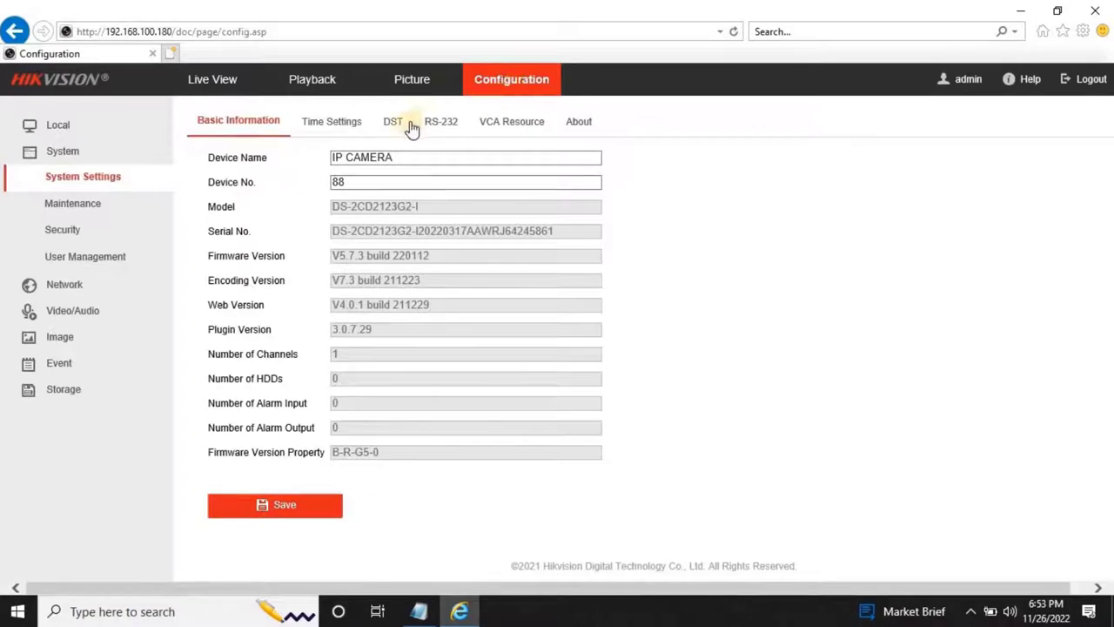
Set both RTSP and WEB Authentication to digest/basic under Security > Authentication and save.
left_click(113, 234)
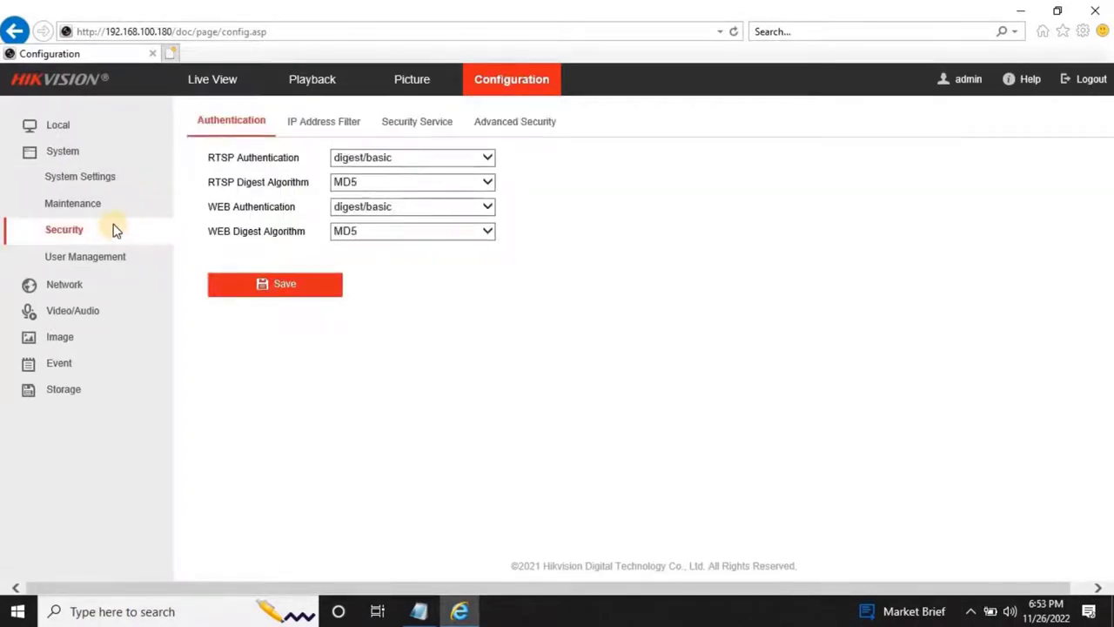
left_click(474, 160)
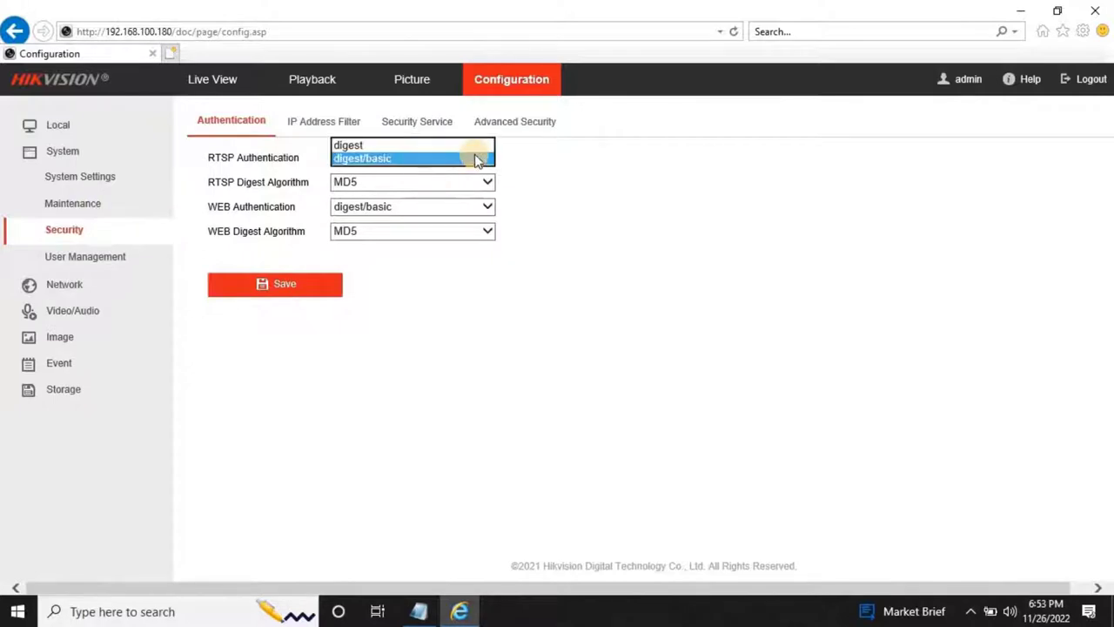
left_click(391, 160)
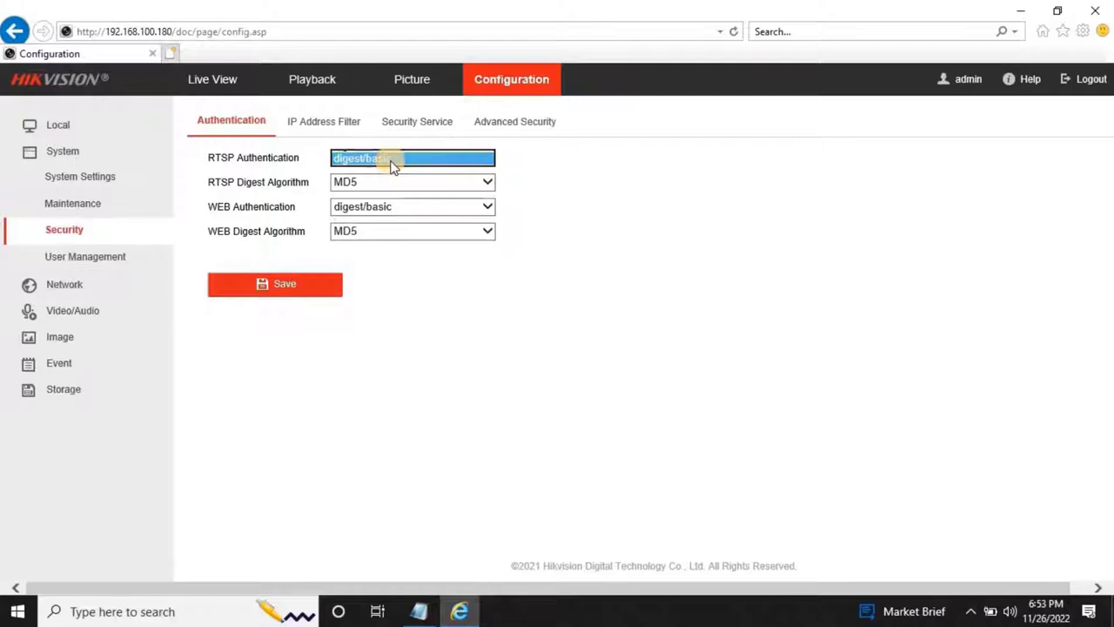
left_click(488, 209)
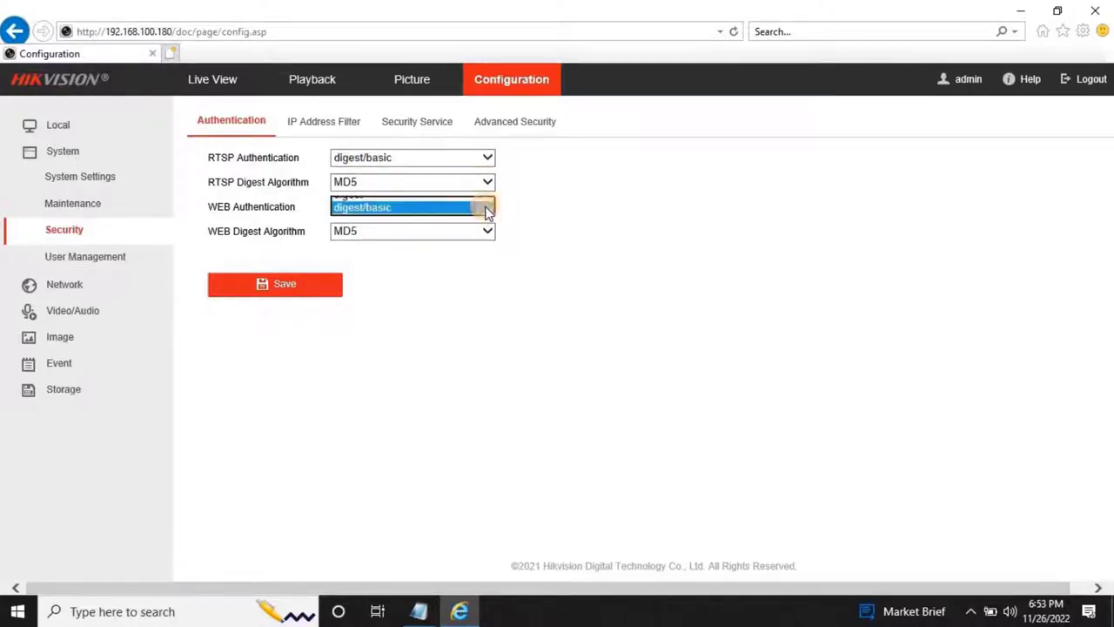
left_click(389, 209)
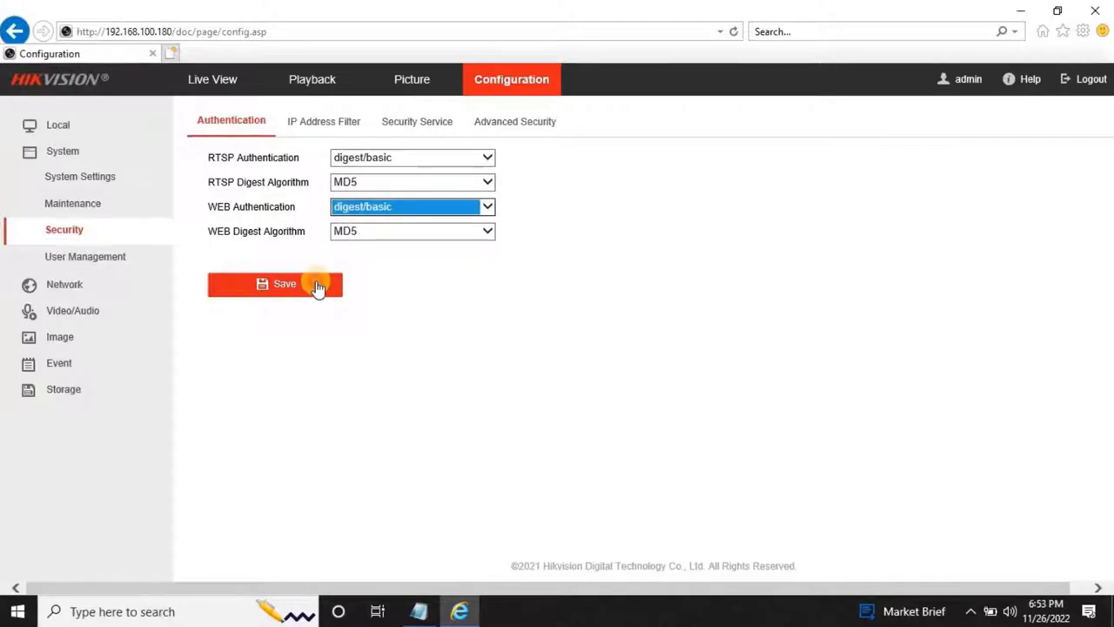
left_click(318, 287)
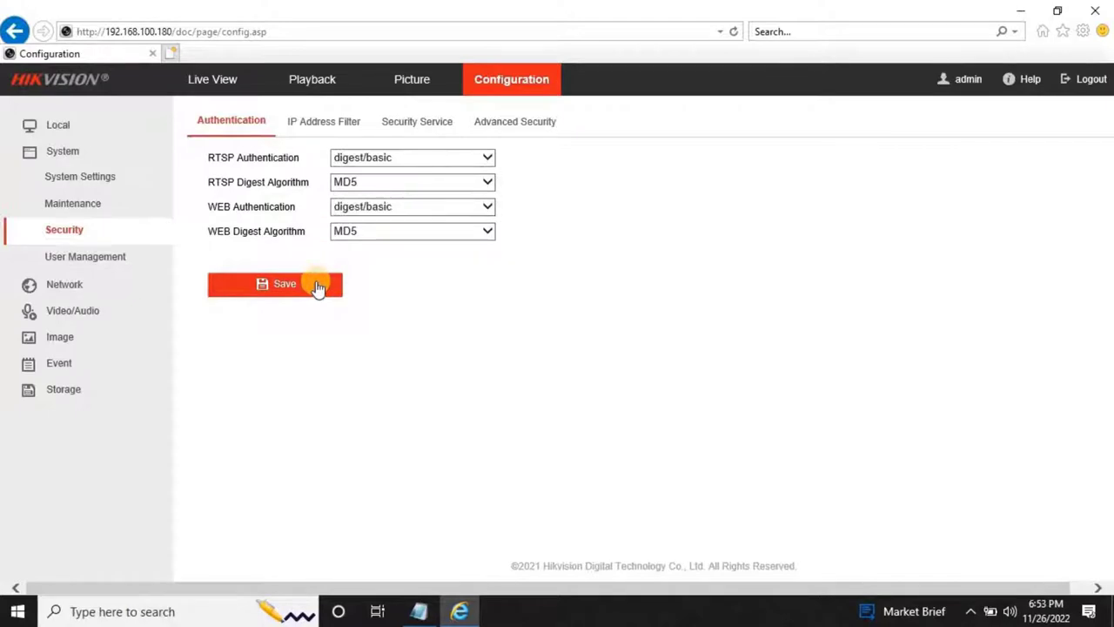
Enable Hikvision-CGI with digest/basic authentication under Integration Protocol, accepting the security warning.
left_click(128, 281)
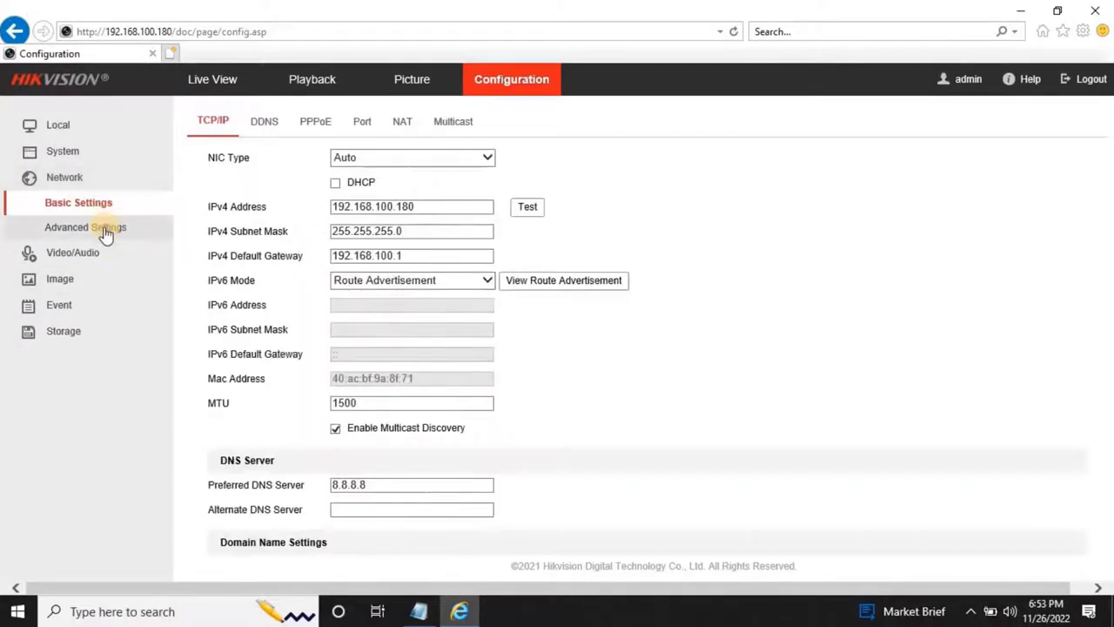
left_click(105, 233)
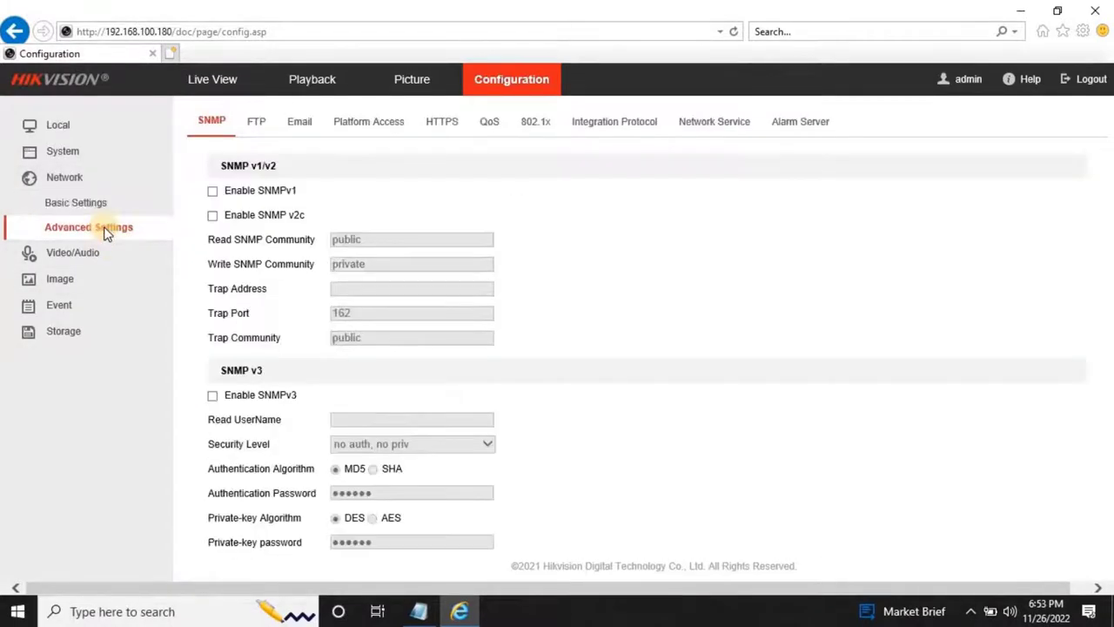
left_click(624, 124)
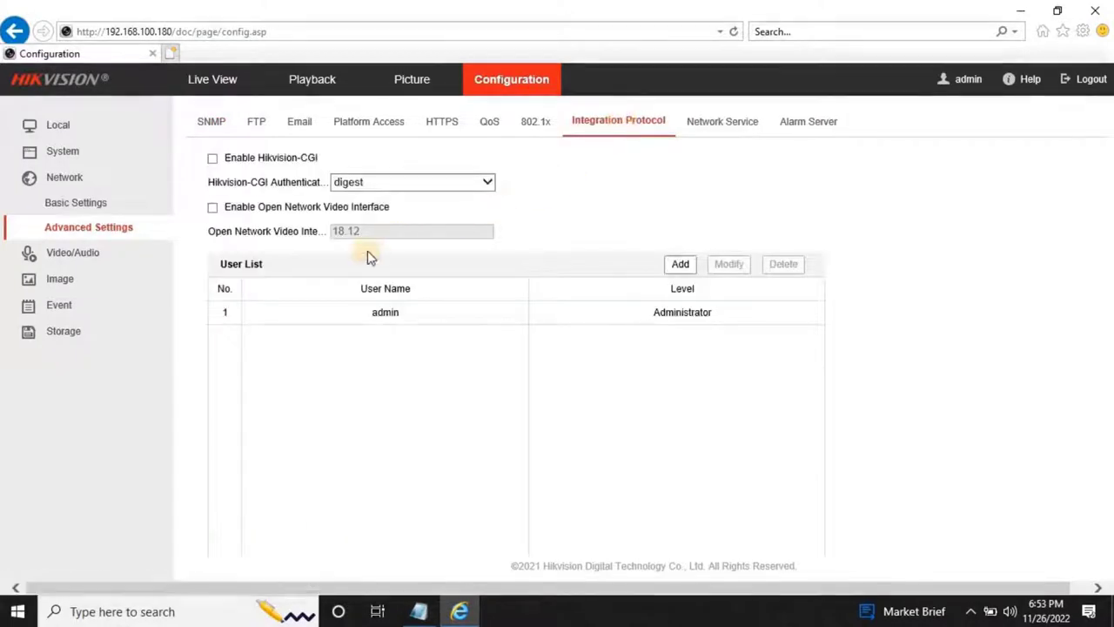
left_click(214, 160)
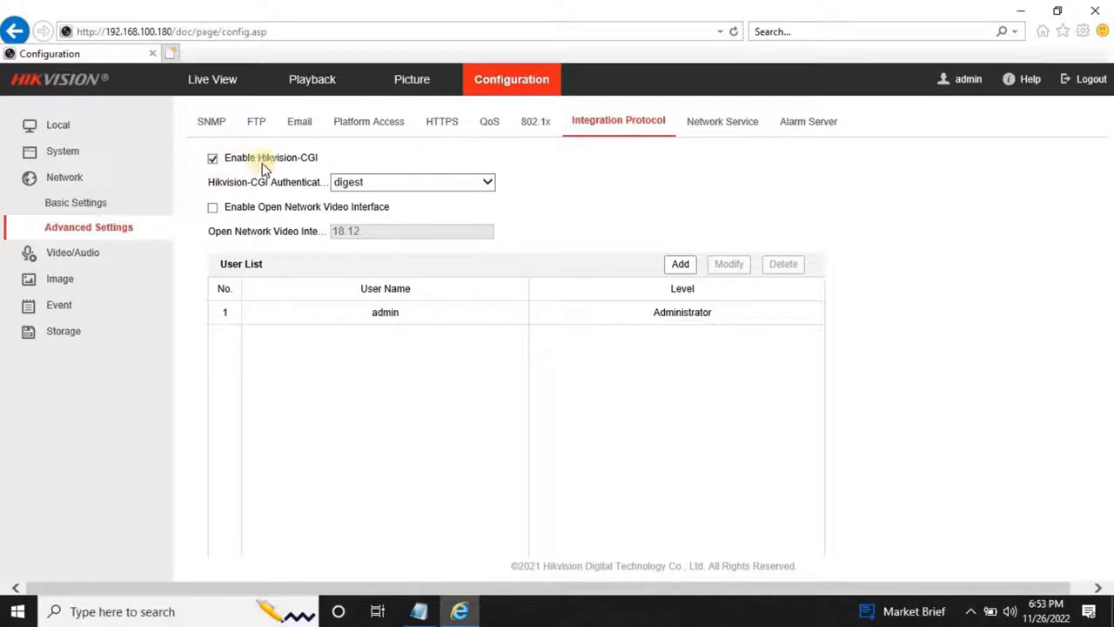
left_click(488, 188)
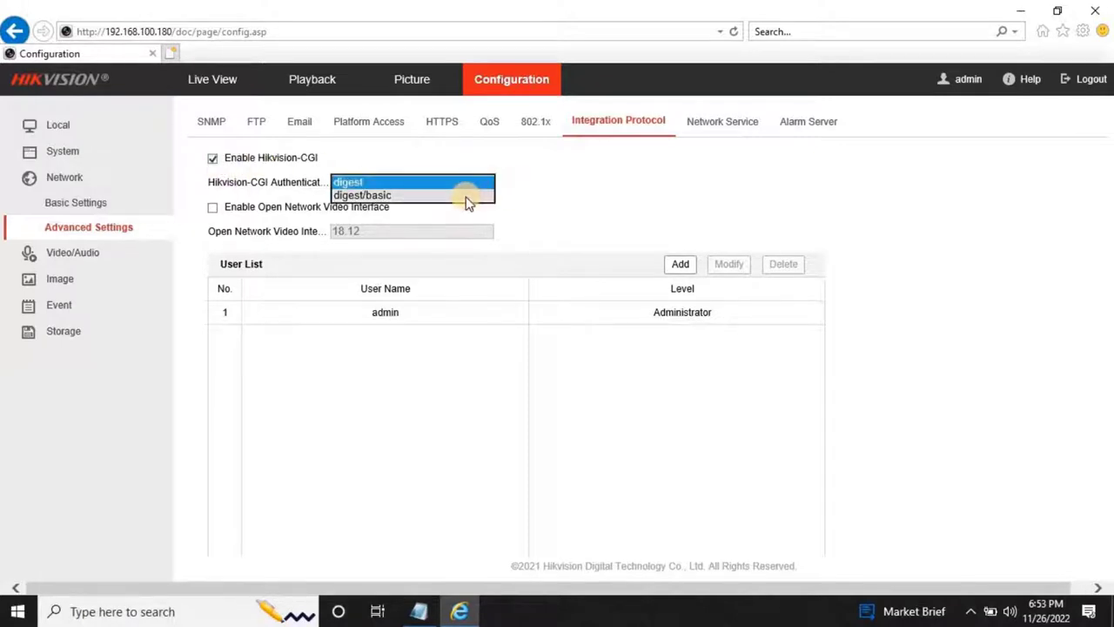
left_click(467, 197)
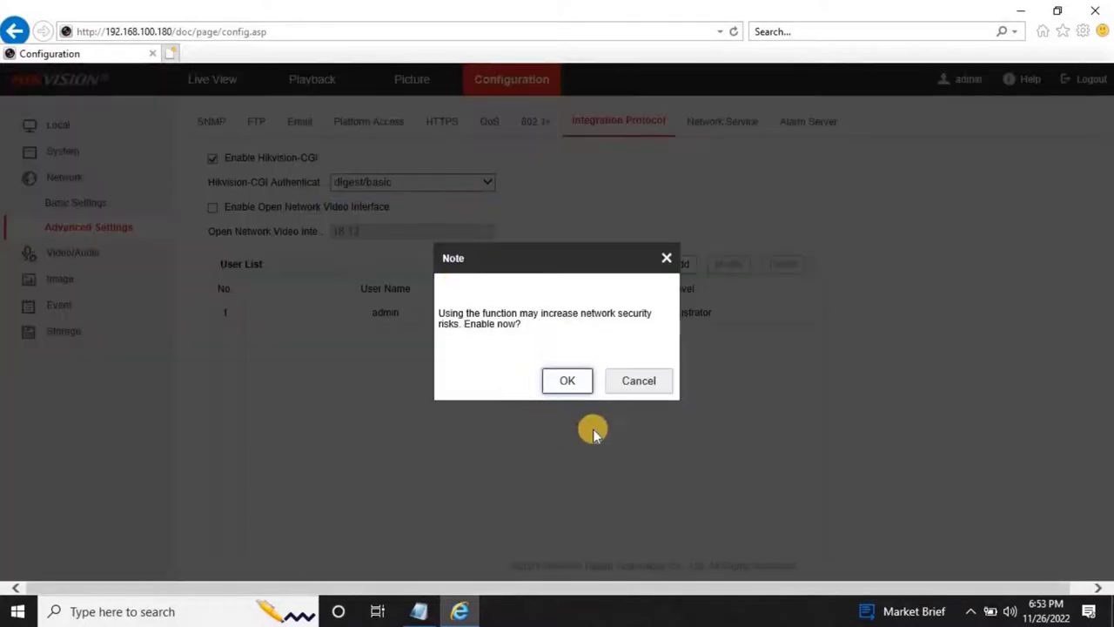
left_click(568, 383)
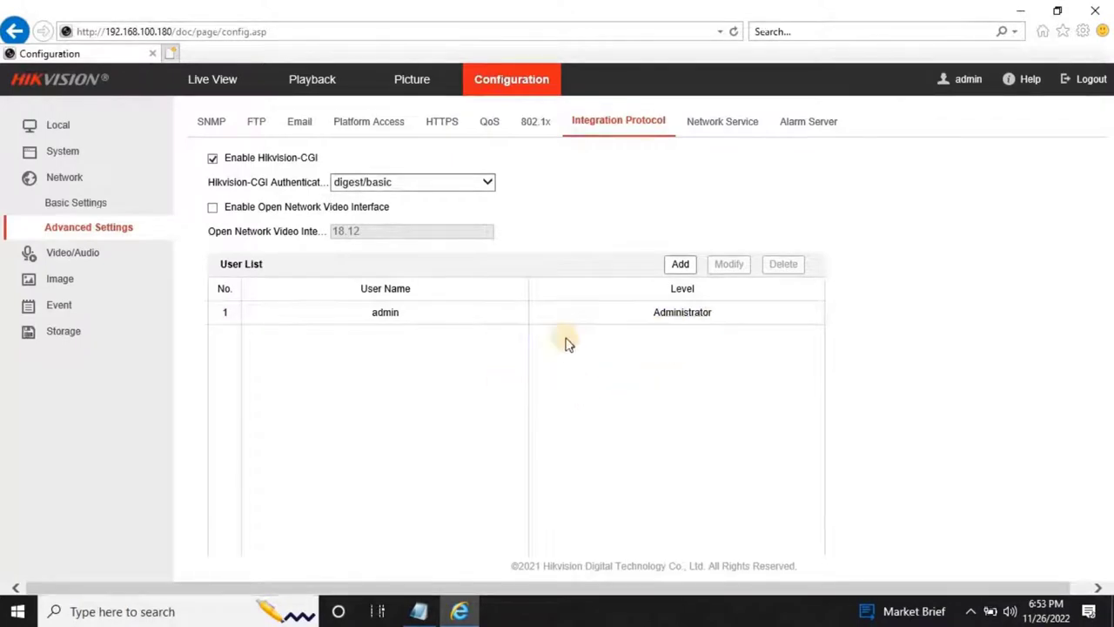
Add a second Administrator-level user with its password and save the Integration Protocol settings.
left_click(680, 264)
left_click(572, 212)
type("admin1")
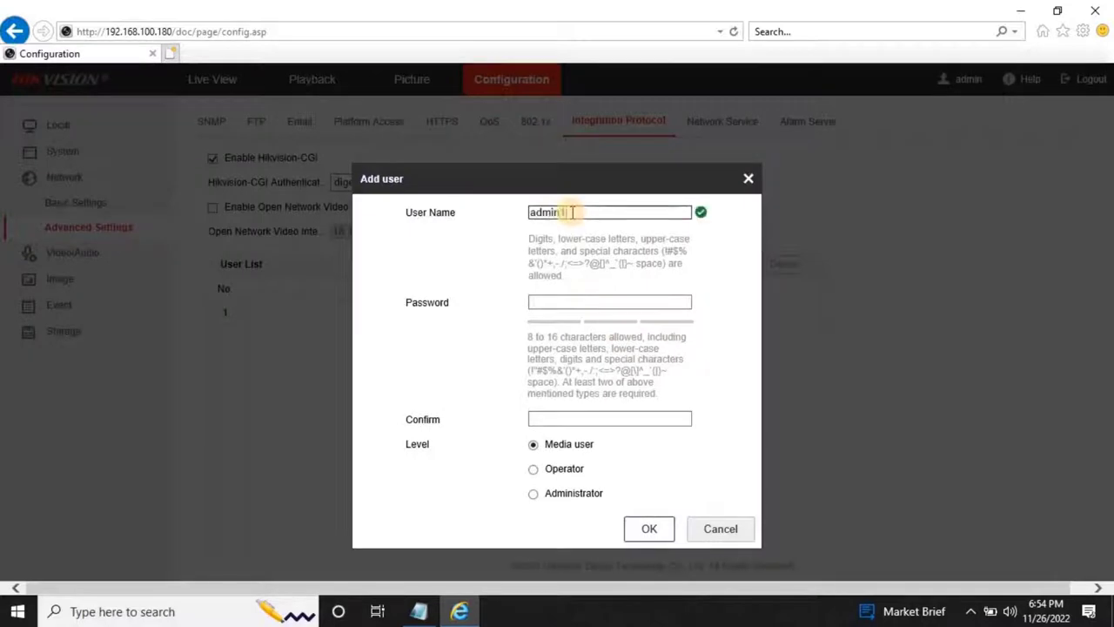
key("Tab")
type("admin12345")
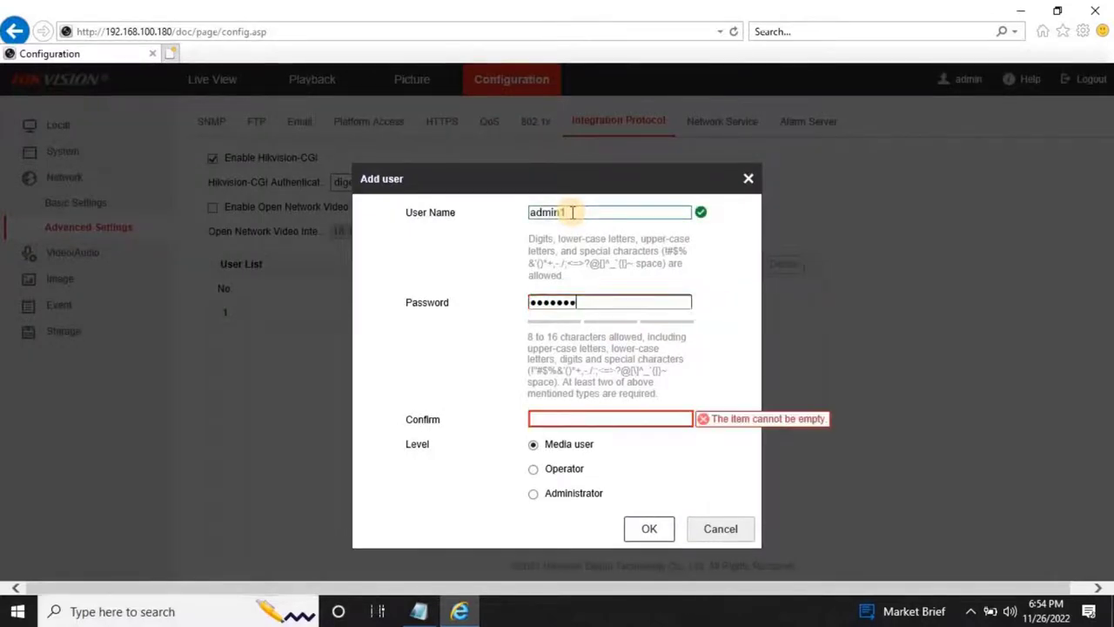
key("Tab")
type("admin12345")
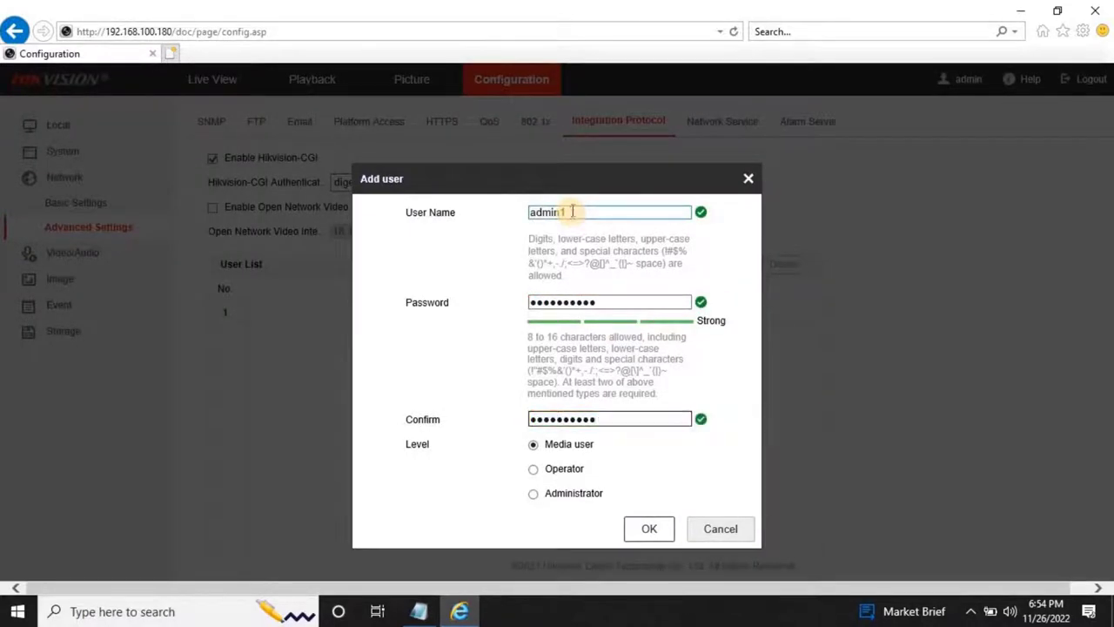
left_click(547, 501)
left_click(649, 529)
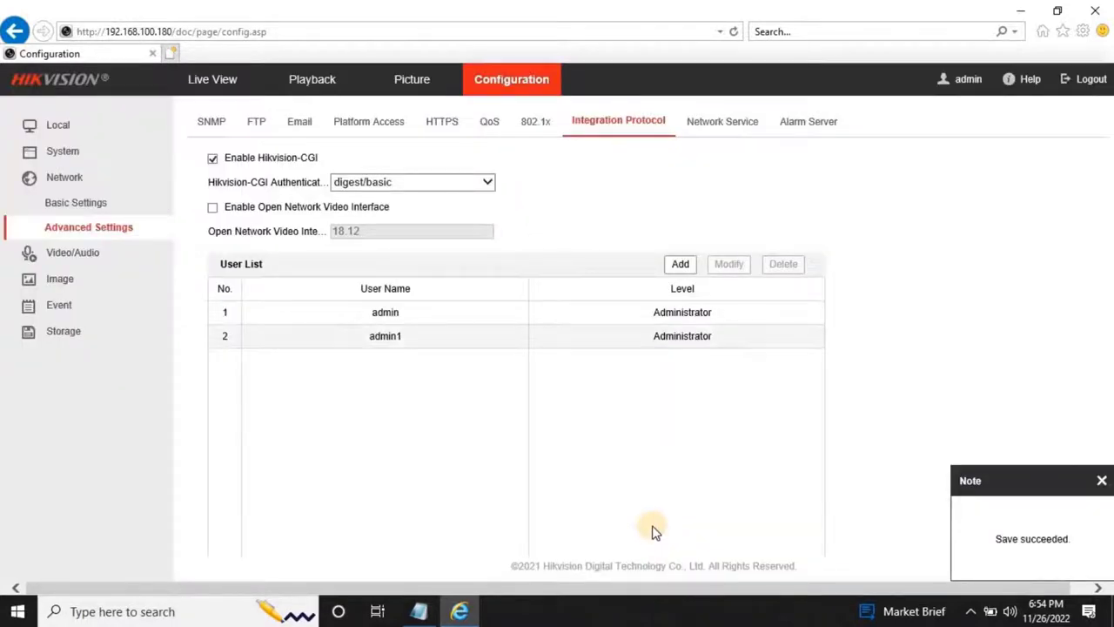
scroll(652, 518, "down", 1)
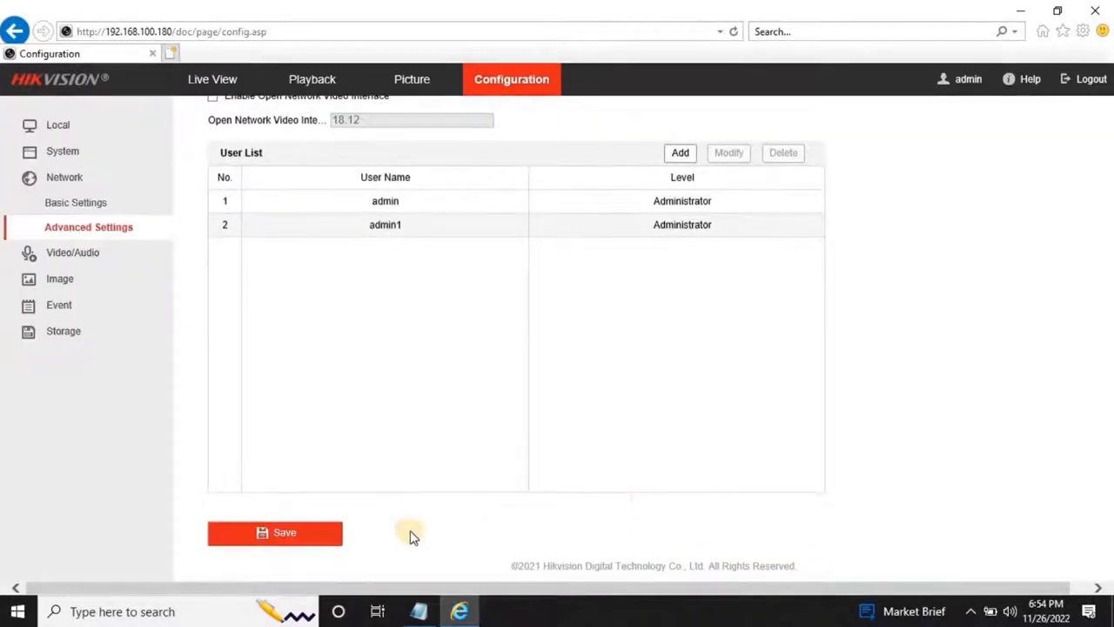
left_click(334, 540)
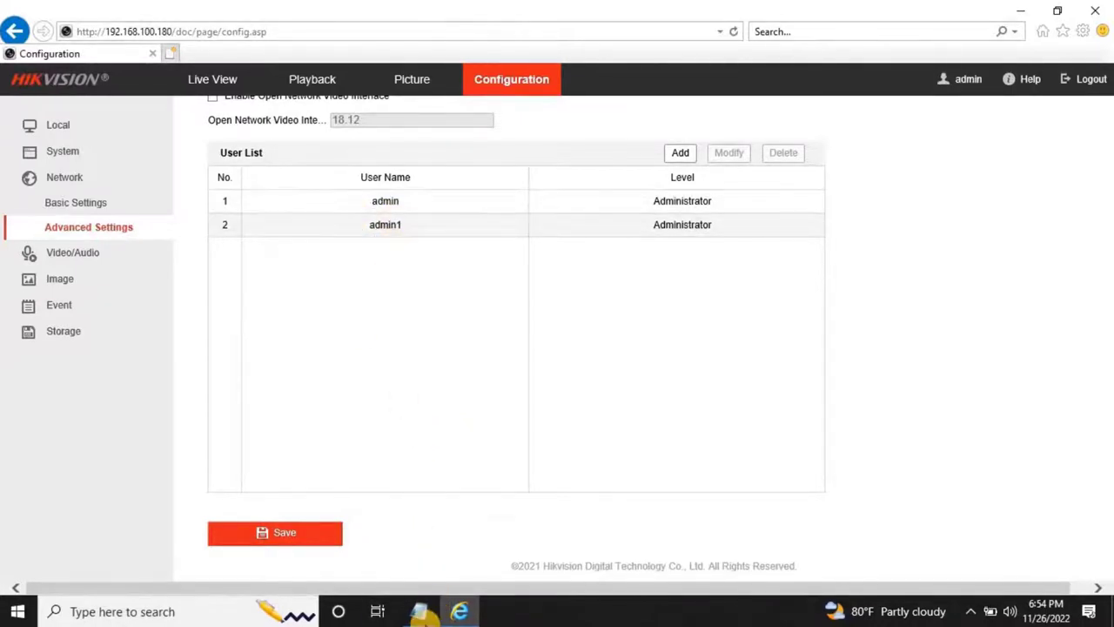
Check port 554 in the RTSP URL saved in Notepad, then minimize Notepad.
left_click(420, 614)
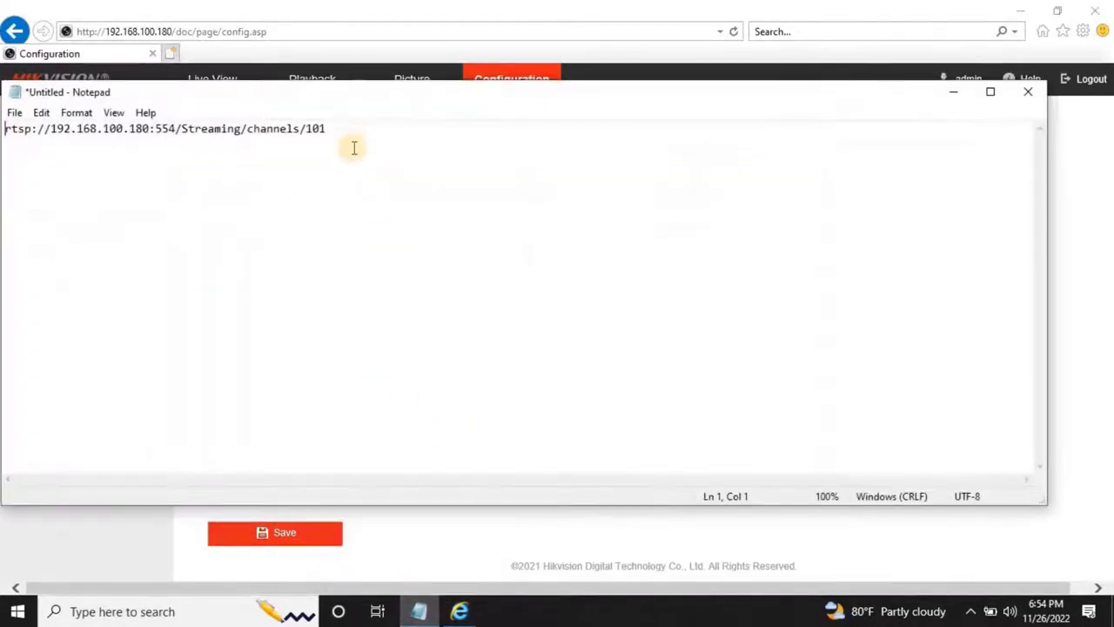
left_click_drag(356, 91, 447, 186)
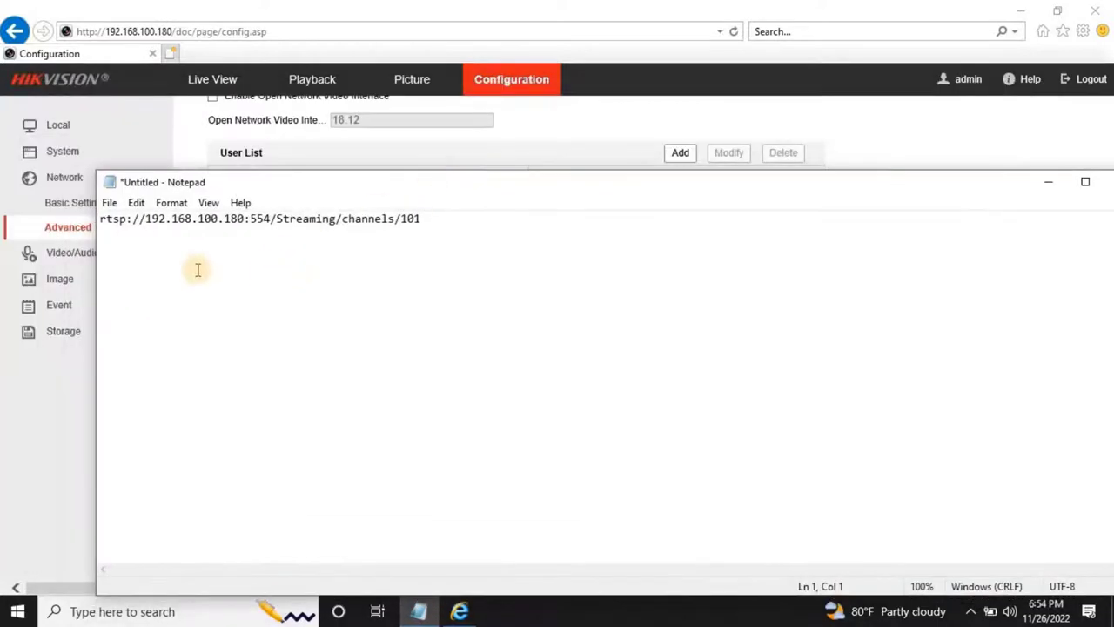
key("Right")
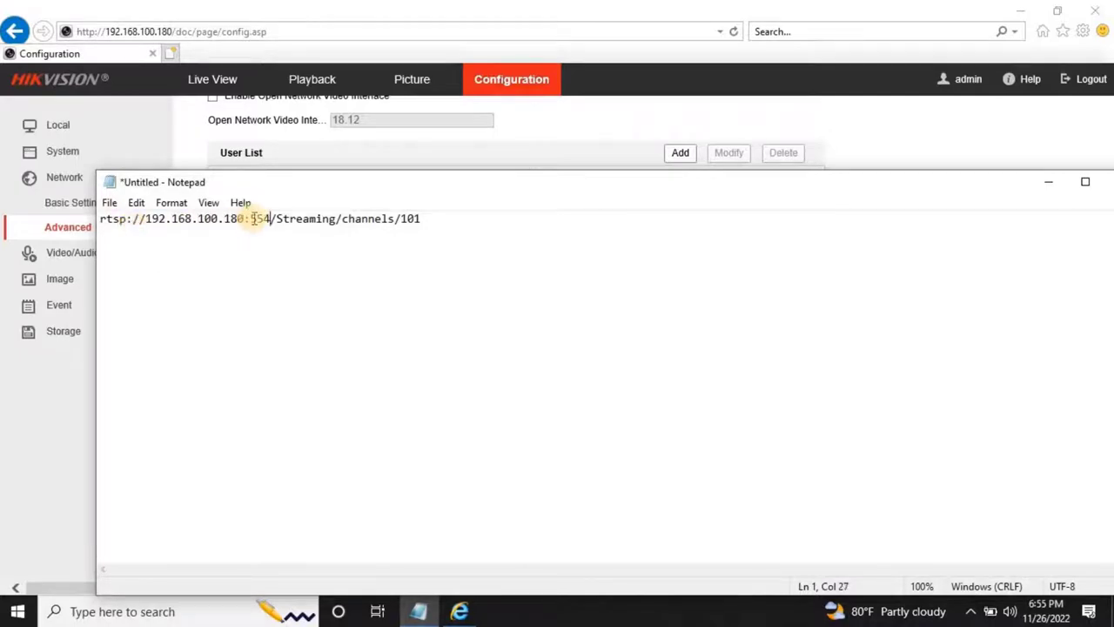
left_click_drag(251, 219, 262, 219)
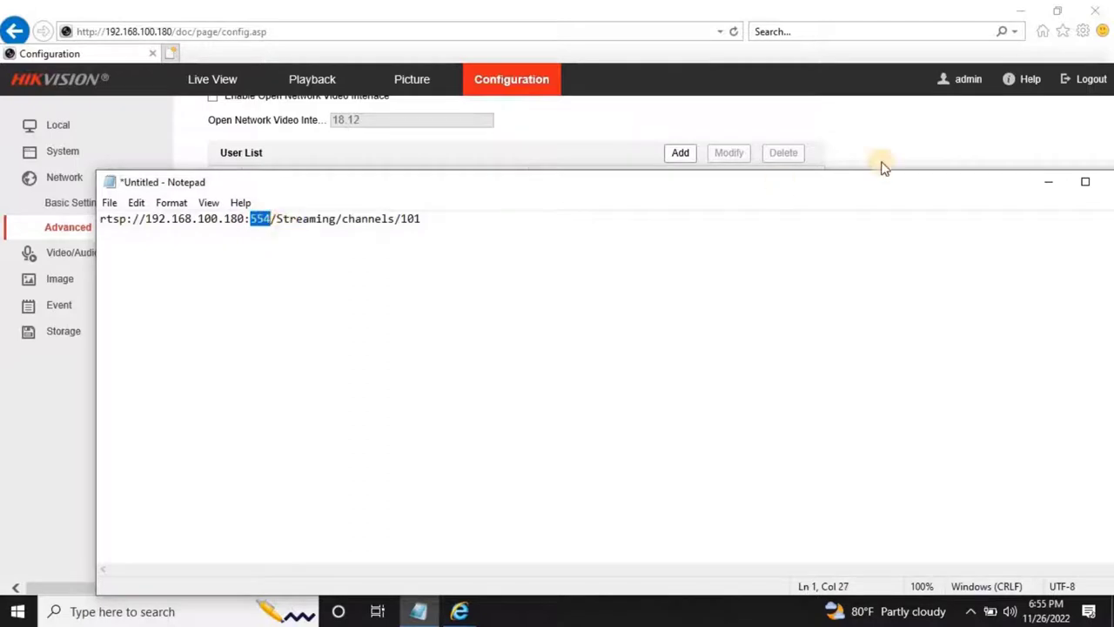
left_click(1049, 181)
Confirm on the NAT port mapping page that RTSP uses port 554.
scroll(411, 379, "up", 2)
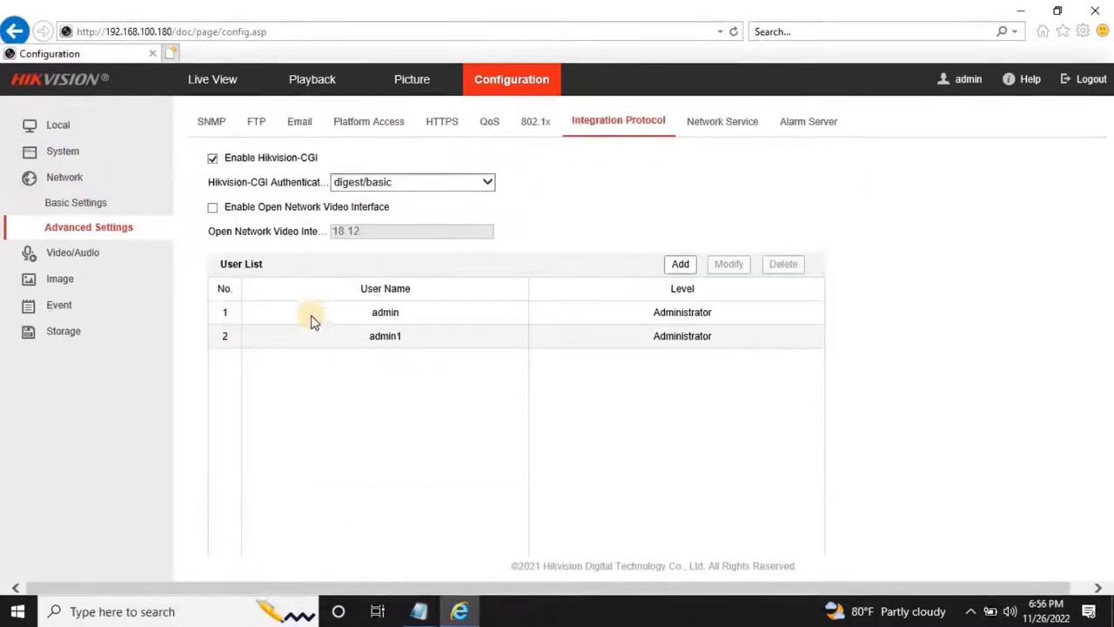
left_click(76, 203)
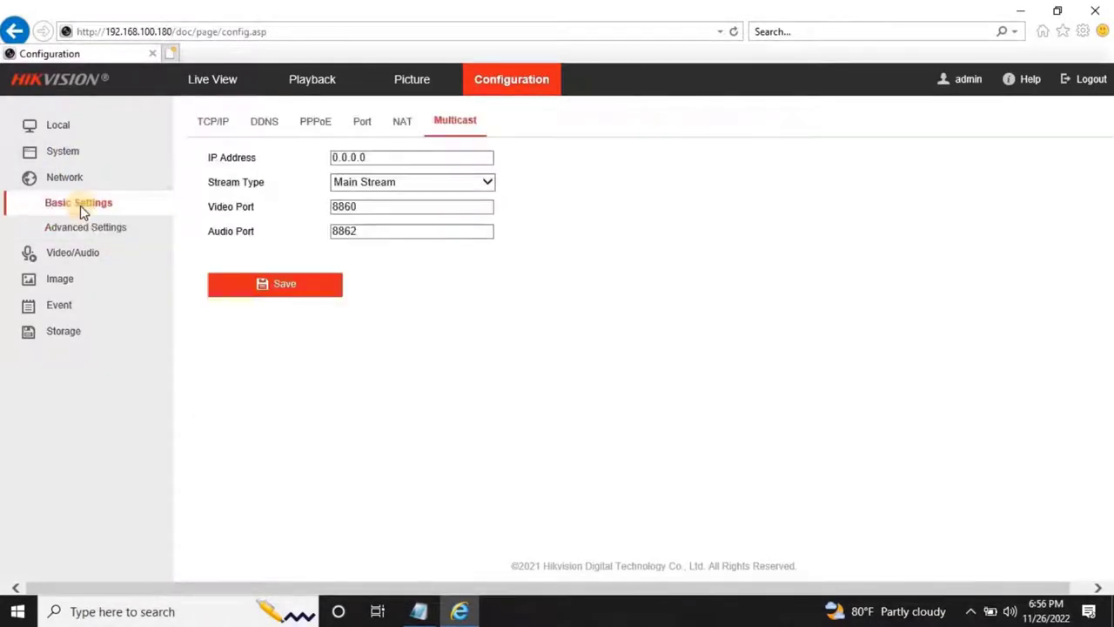
left_click(401, 127)
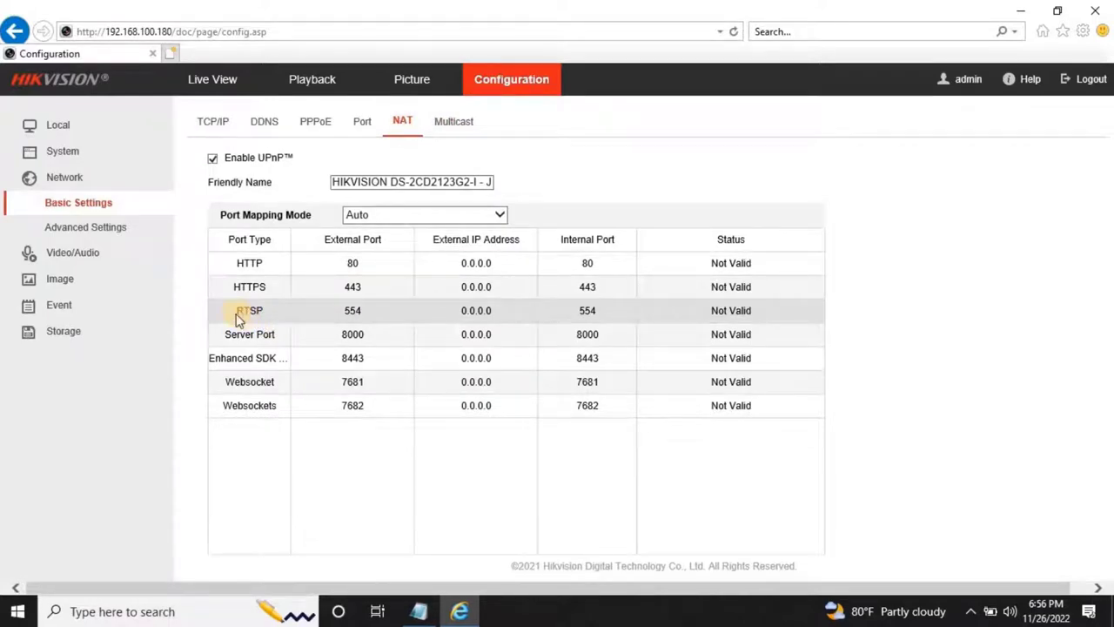
left_click_drag(237, 319, 368, 313)
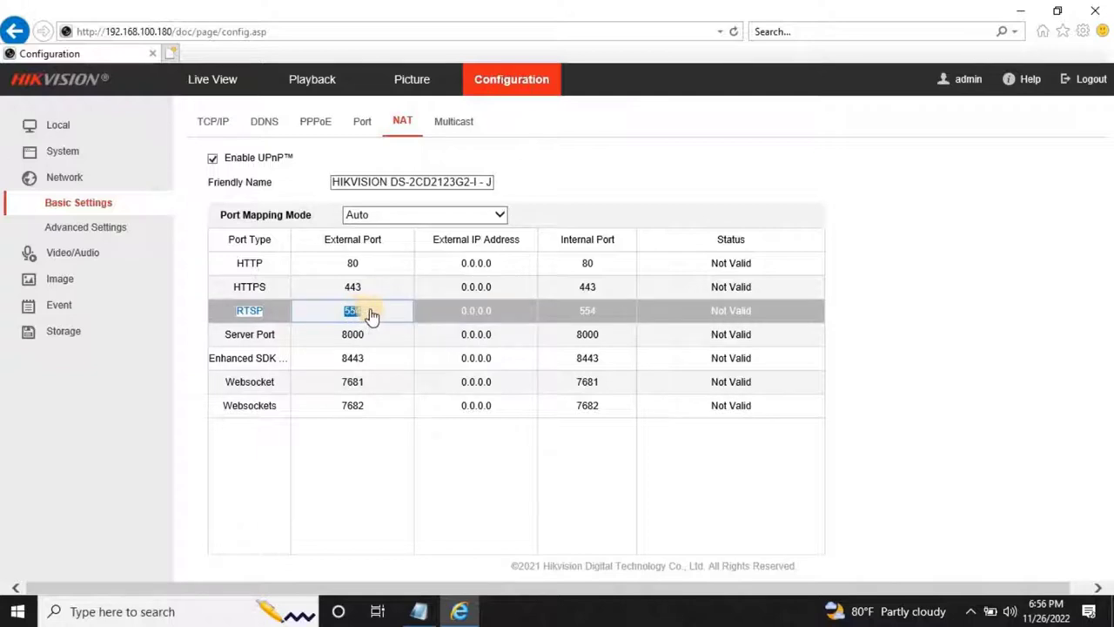
left_click(372, 315)
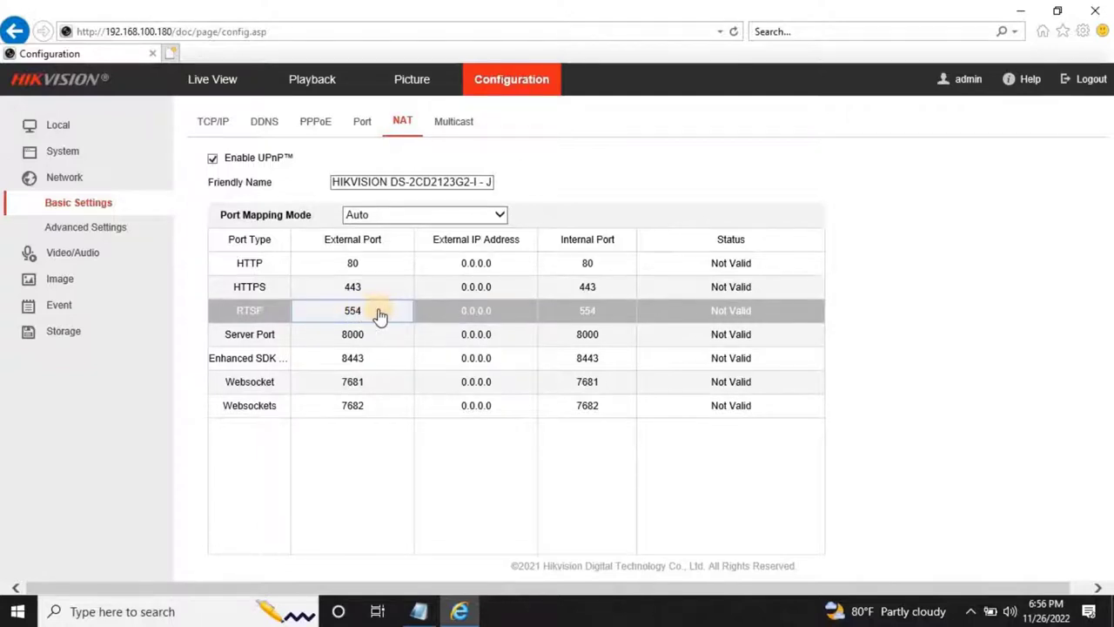
Return to Notepad and select the whole RTSP stream URL.
key("alt+Tab")
left_click(401, 219)
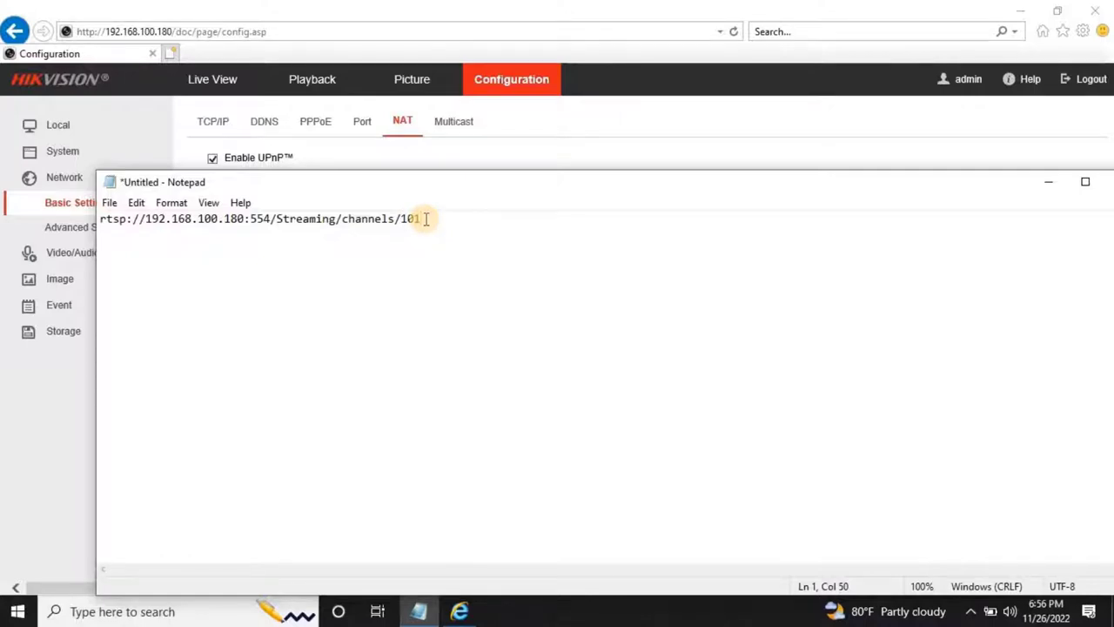
left_click_drag(426, 218, 102, 224)
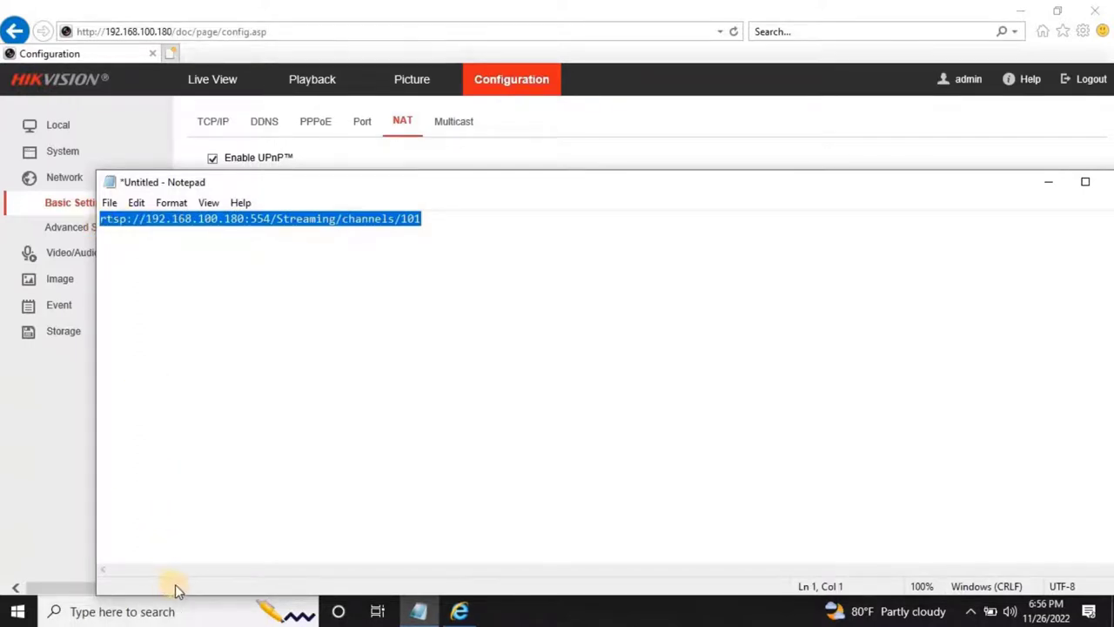
Launch VLC media player by searching 'vls'.
left_click(181, 611)
type("vl")
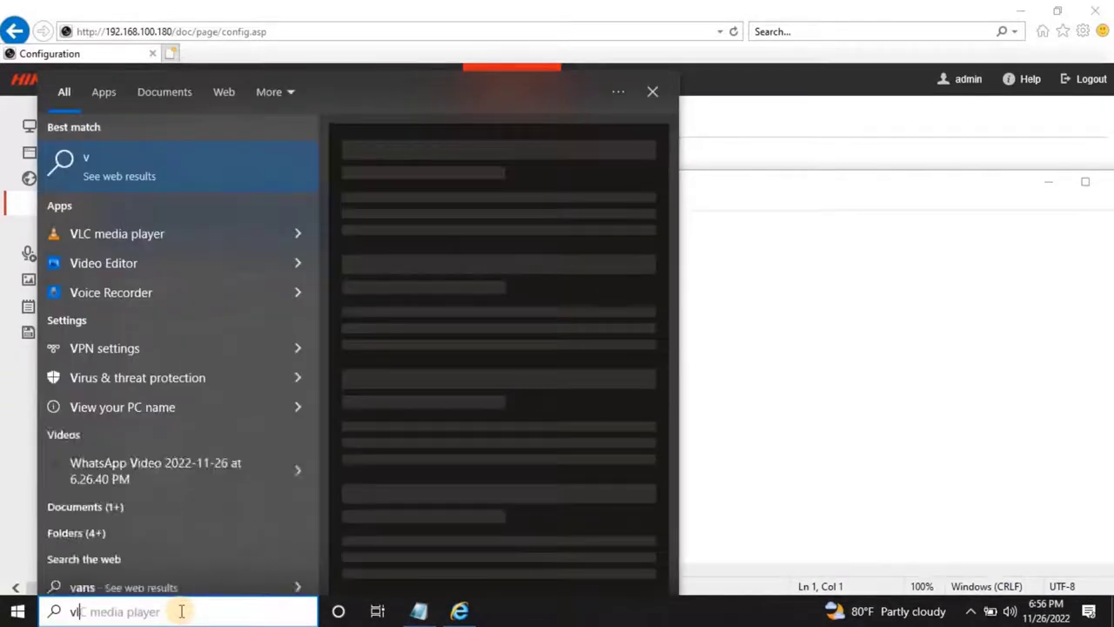
type("s")
key("Return")
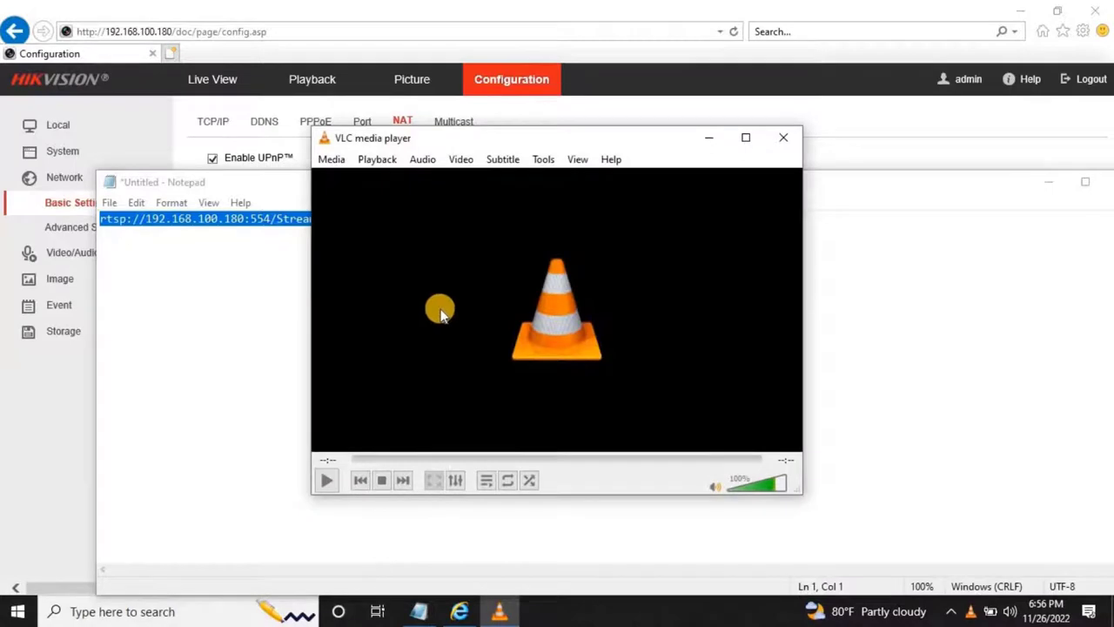
Open a network stream with URL rtsp://192.168.100.180:554/Streaming/channels/101.
left_click(331, 163)
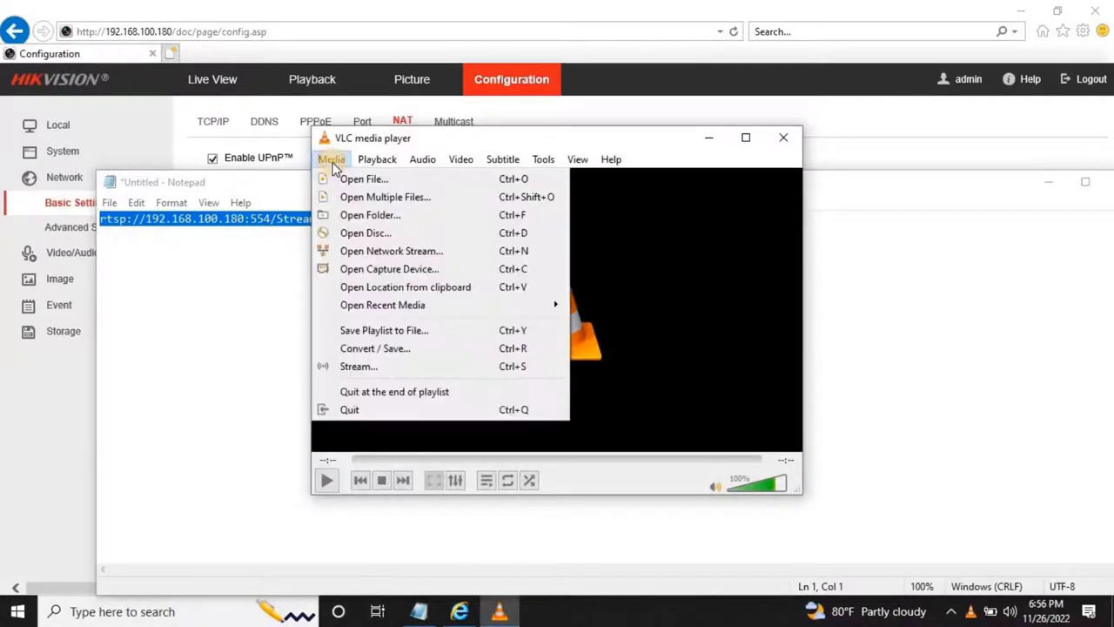
left_click(396, 253)
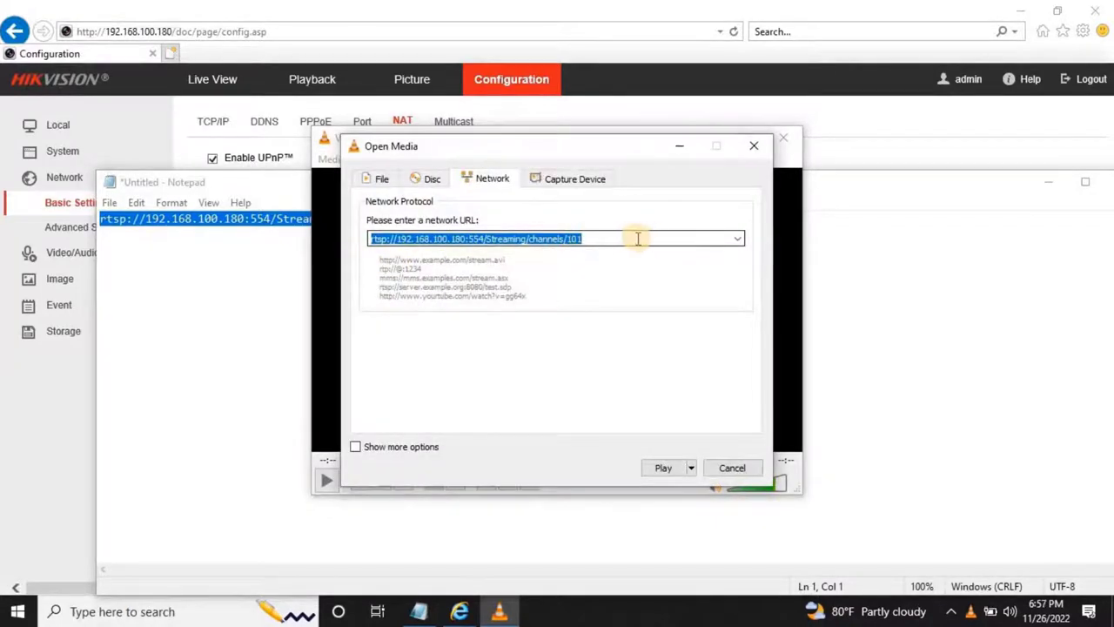
left_click_drag(634, 239, 370, 241)
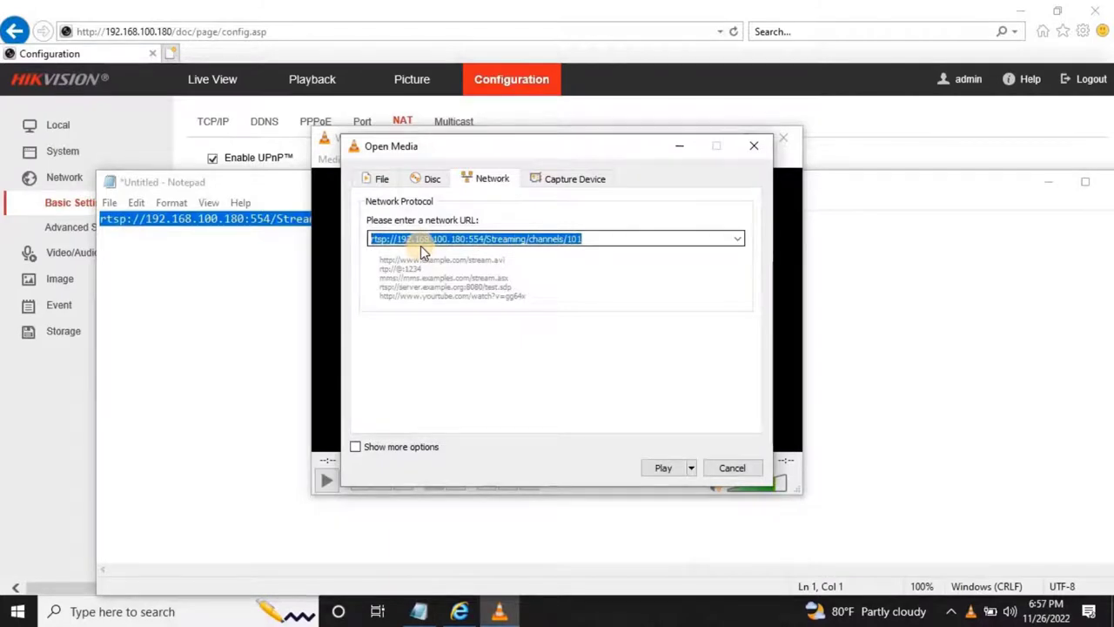
key("End")
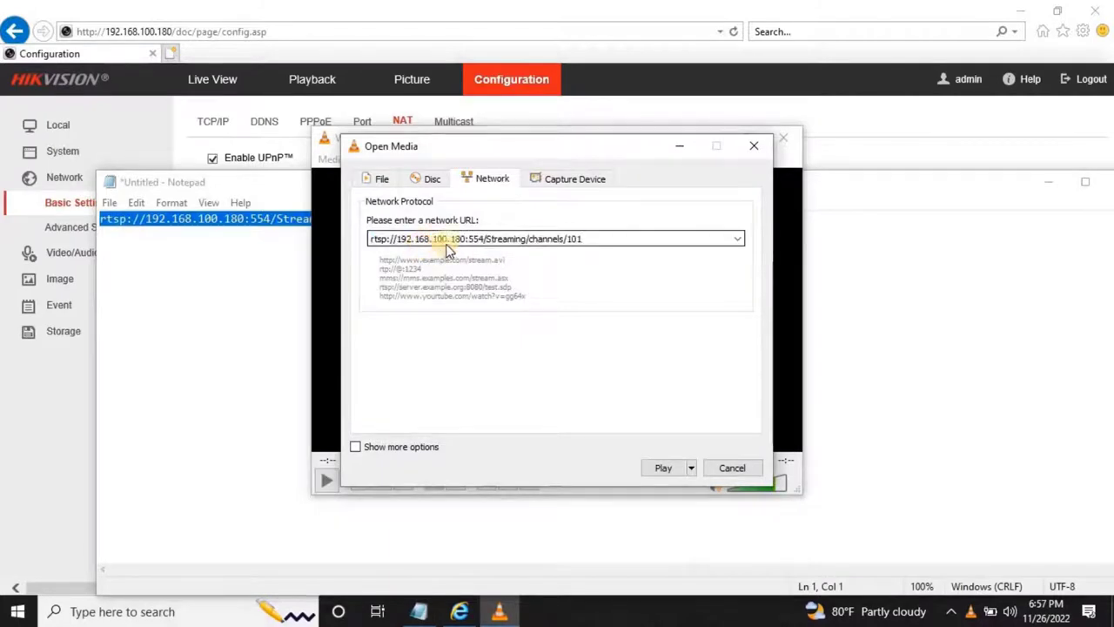
Play the stream, enter the camera's username and password, and maximize the Camera 01 video.
left_click(666, 468)
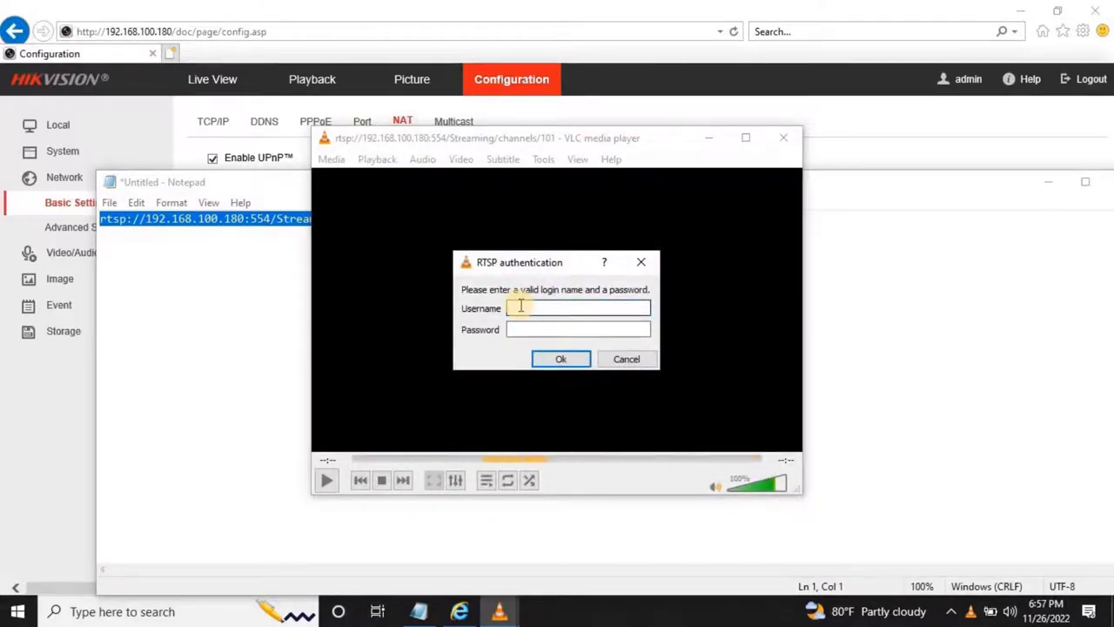
type("admin")
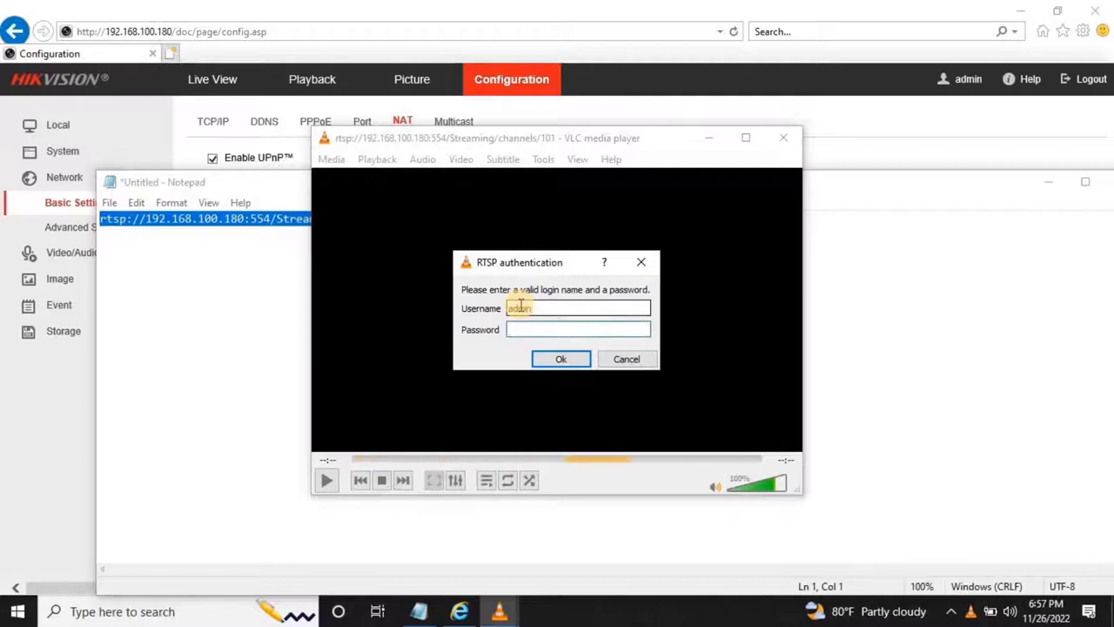
type("admin12345")
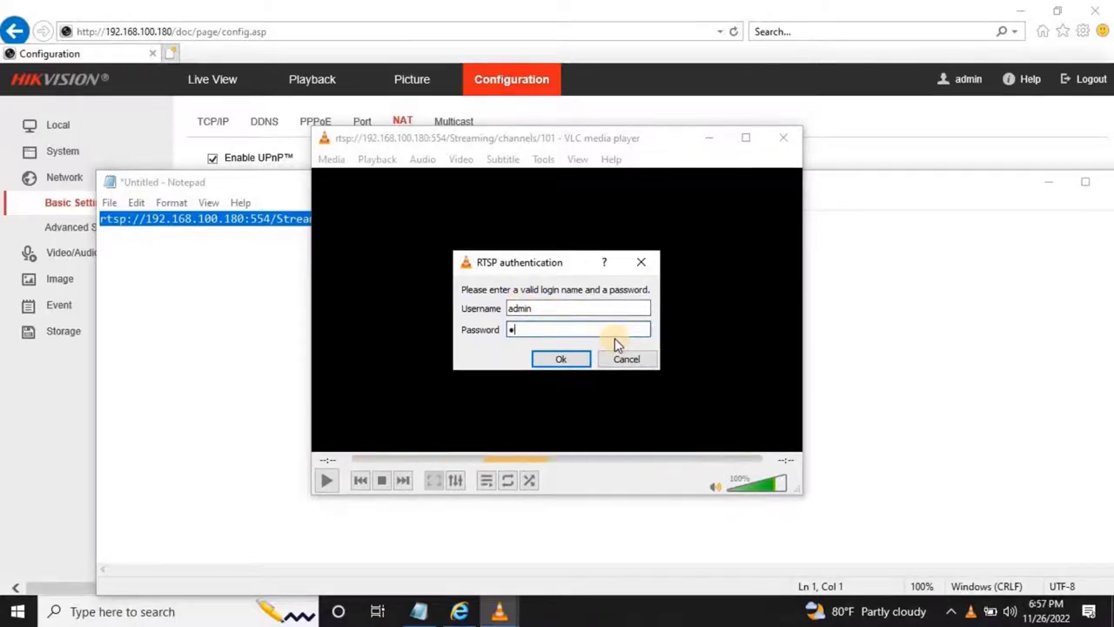
left_click(561, 360)
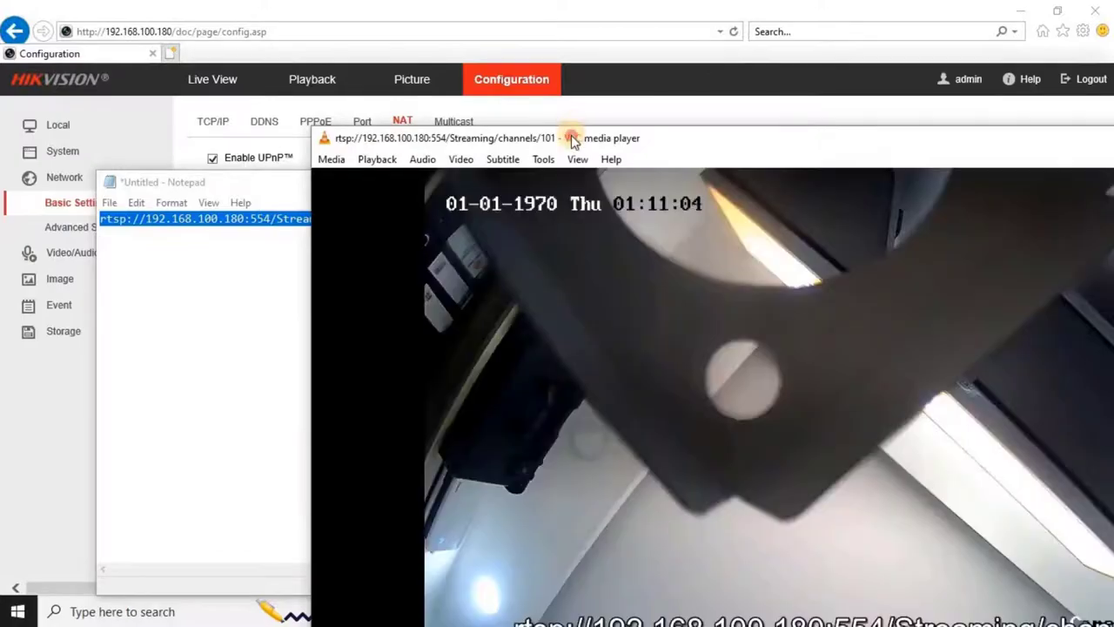
double_click(573, 140)
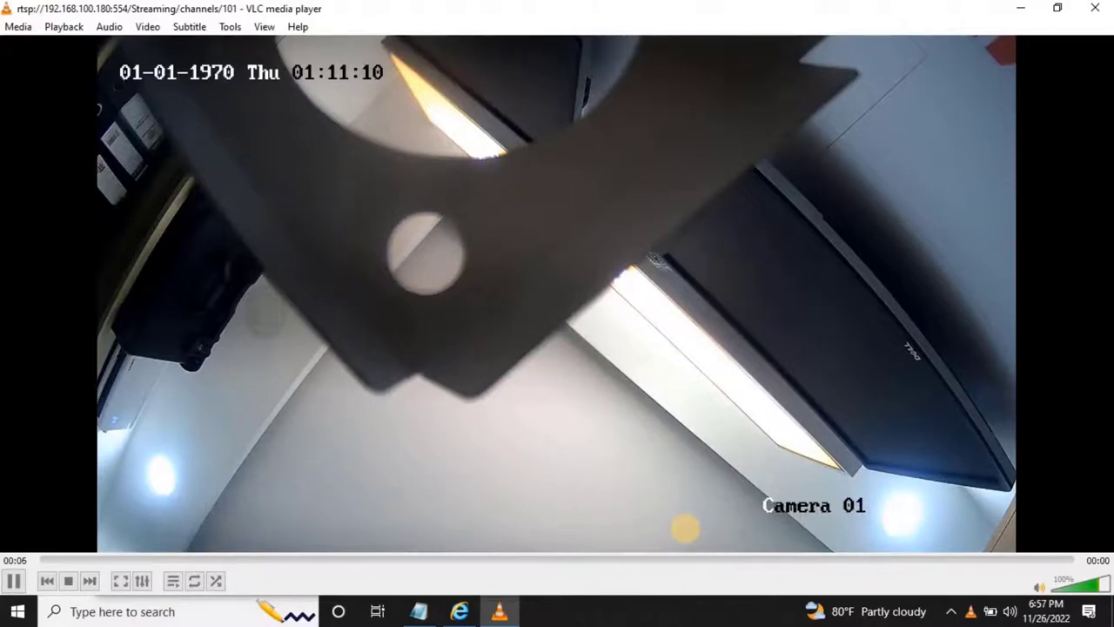
Connect by Remote Desktop to 192.168.100.32 and start Pro-Watch NVR from its desktop shortcut.
left_click(194, 612)
type("re")
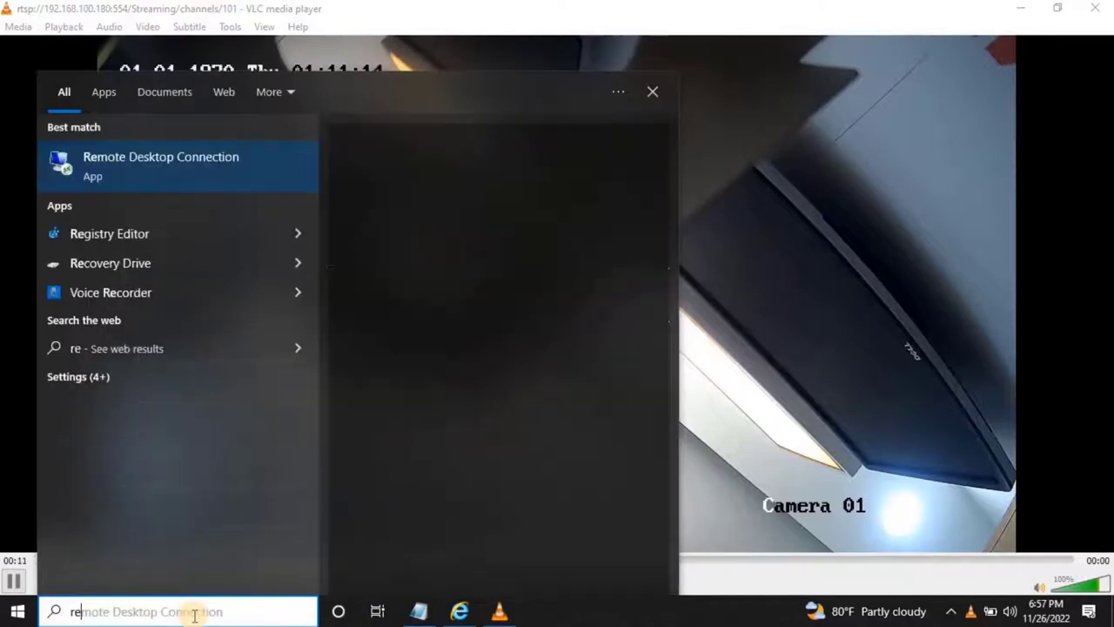
key("Return")
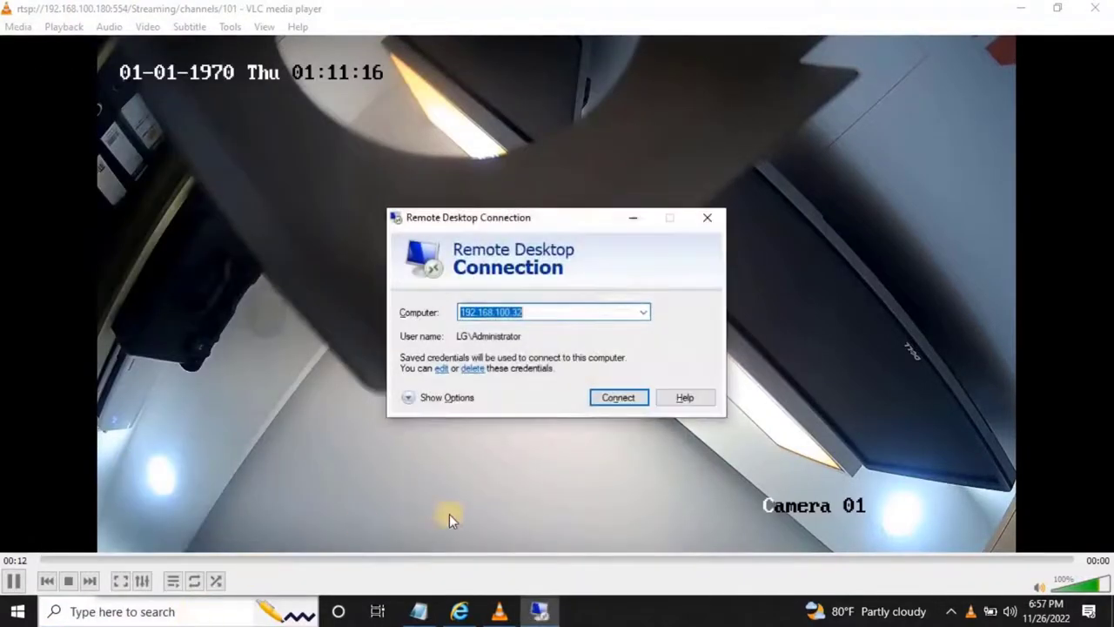
left_click(619, 398)
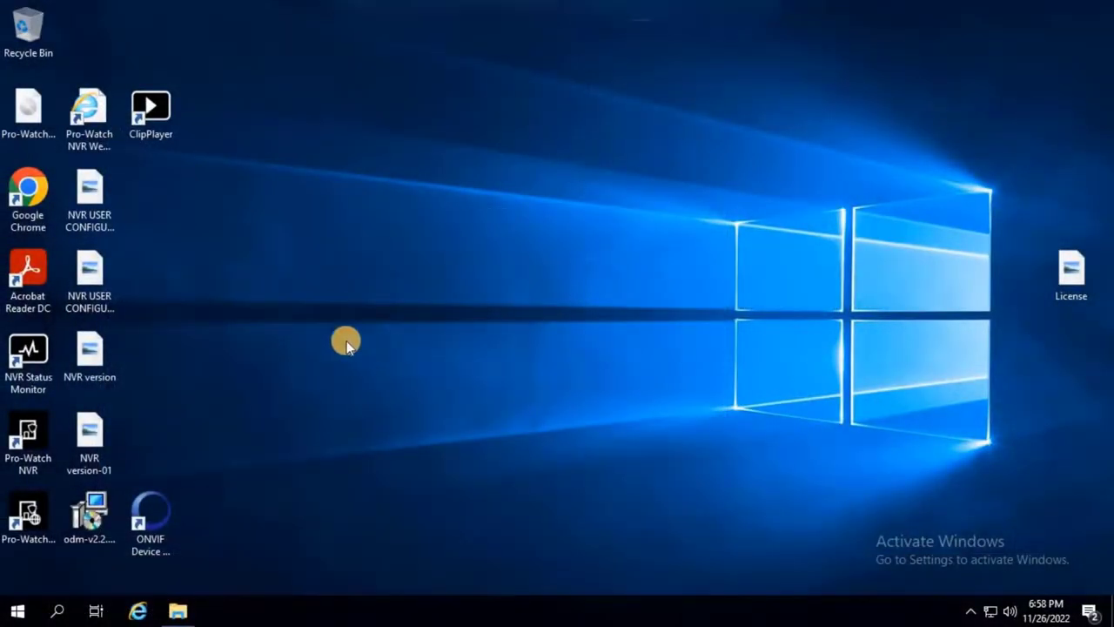
double_click(29, 459)
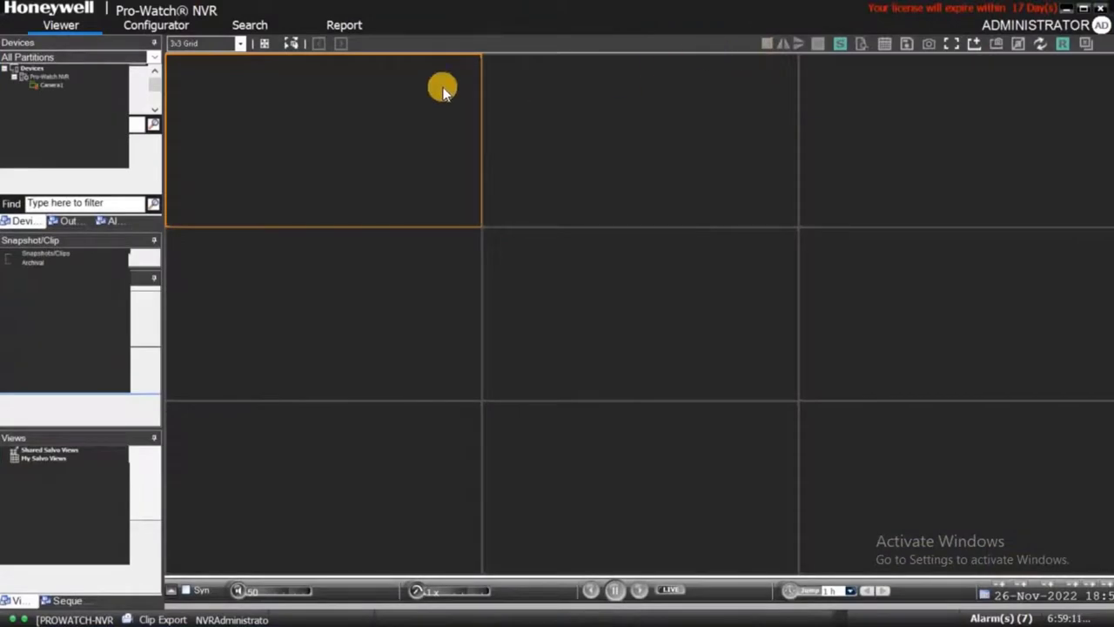
In the Configurator's camera list, collapse Camera1 and manually add a new camera entry.
left_click(157, 26)
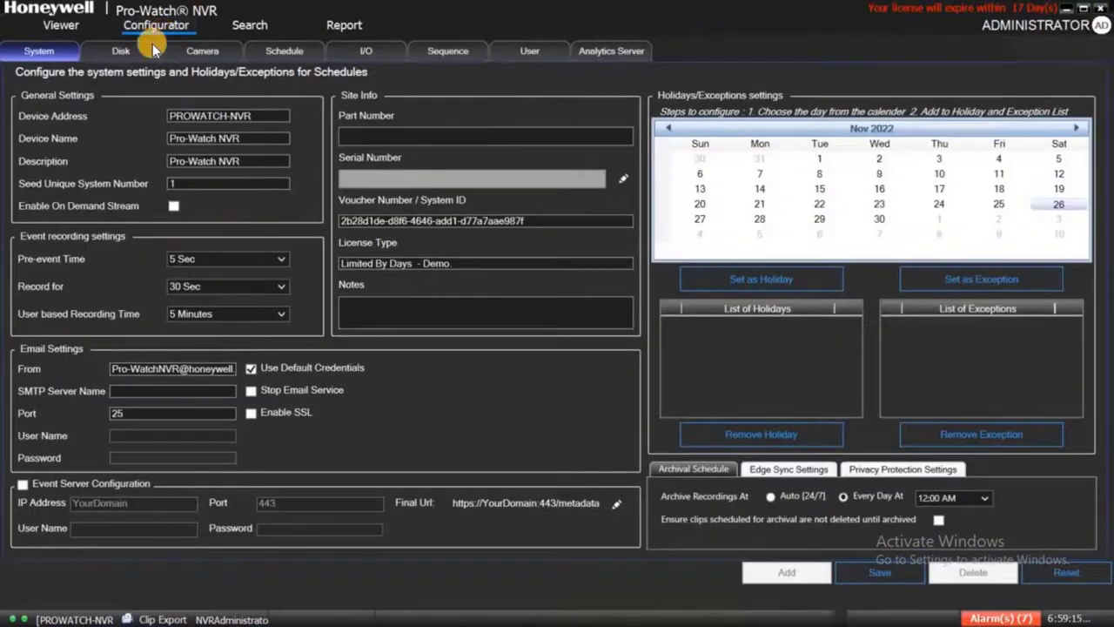
left_click(189, 50)
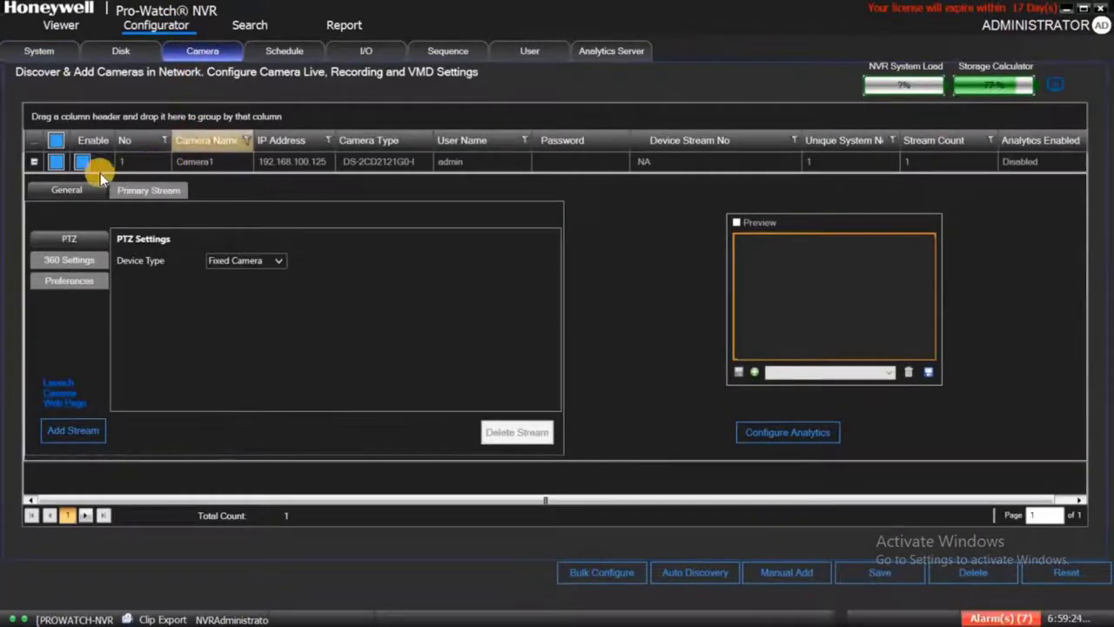
left_click(34, 162)
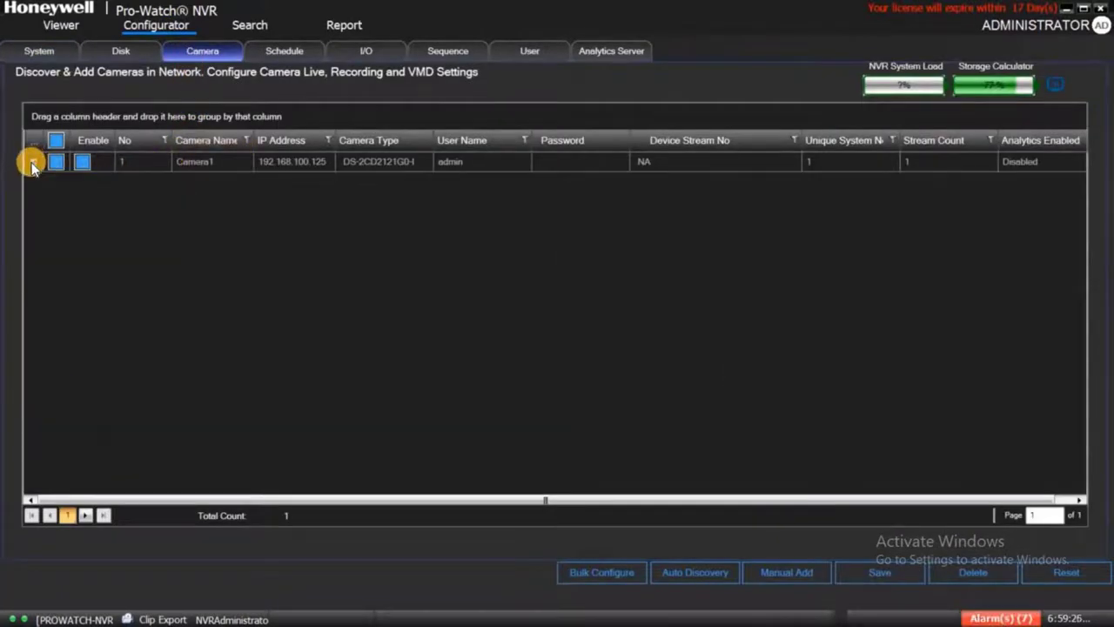
left_click(788, 573)
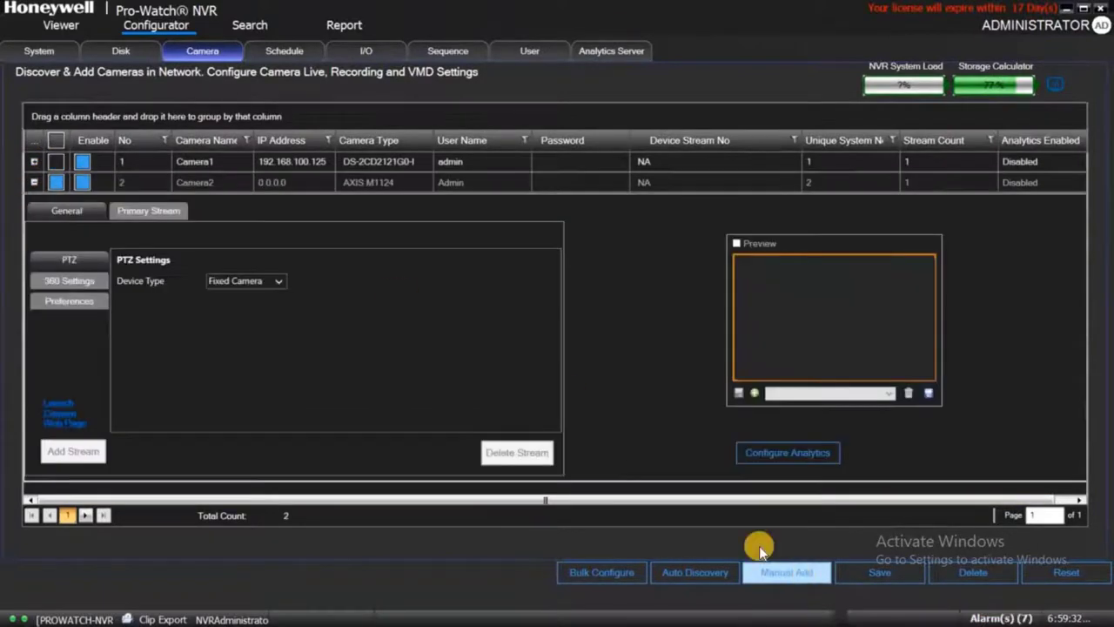
Rename the new camera to RTSP, set type Generic-RTSP, and enter user name admin and password.
left_click(221, 181)
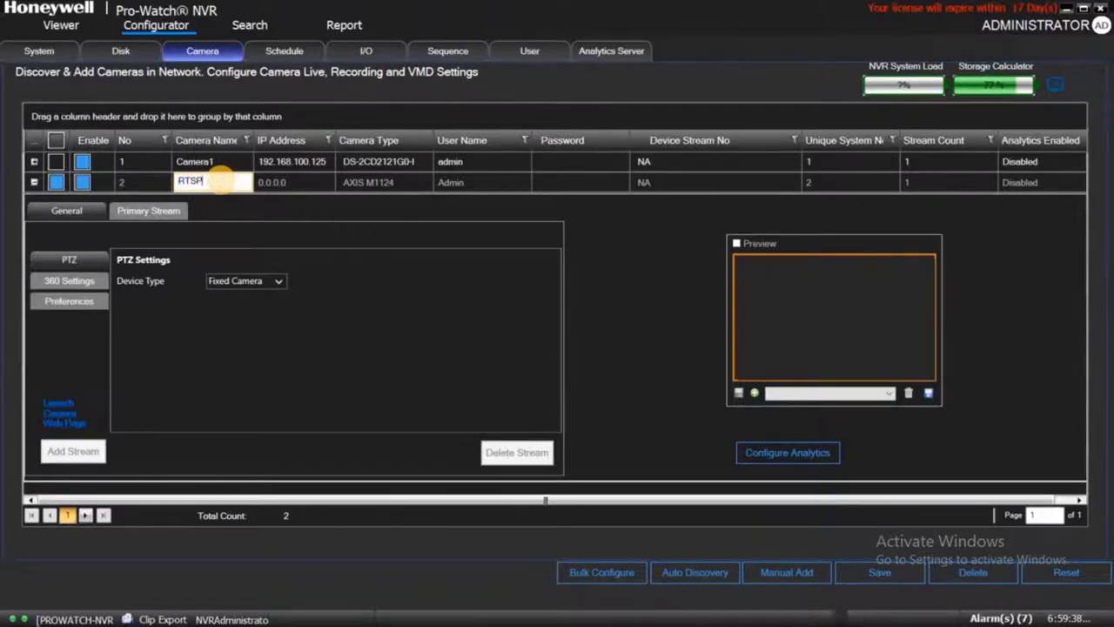
left_click(368, 188)
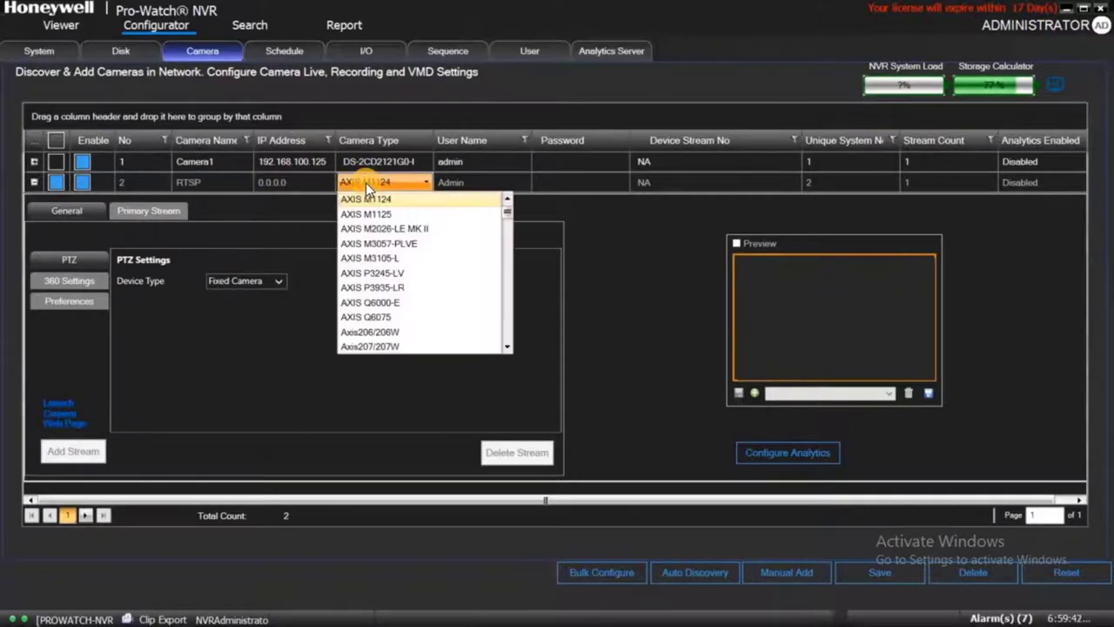
key("g")
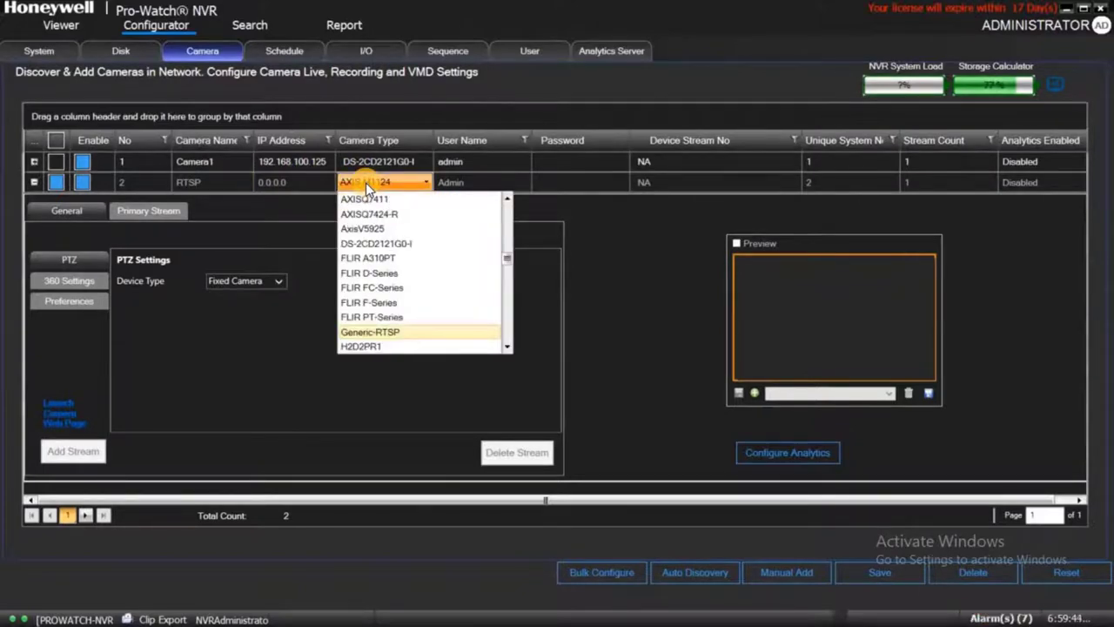
left_click(366, 184)
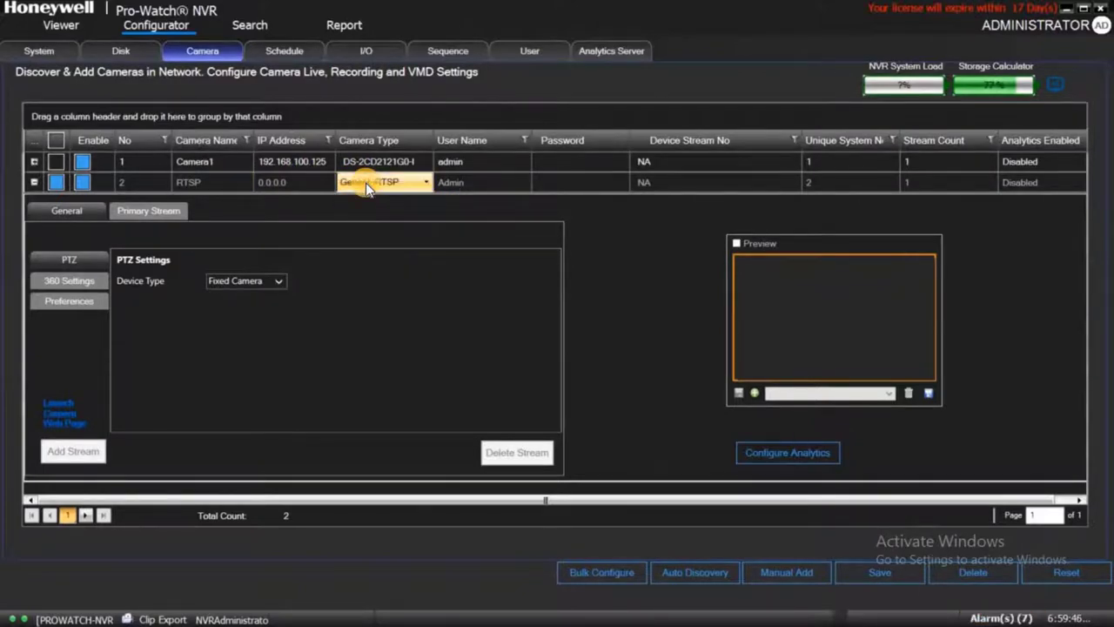
left_click(483, 181)
left_click(567, 182)
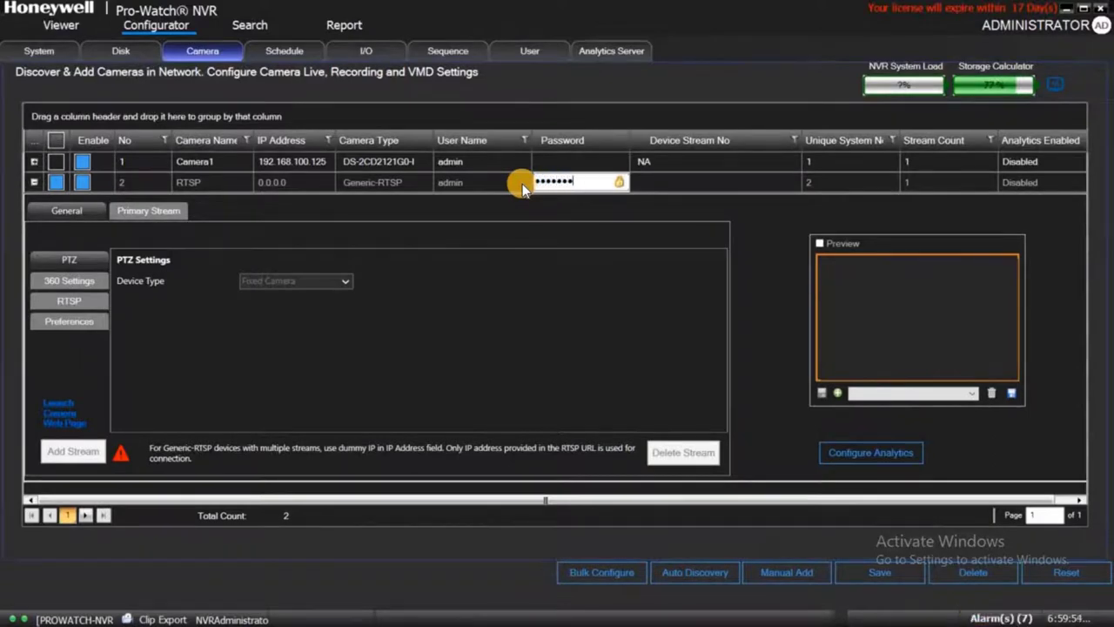
Set the RTSP camera's IP address to 192.168.100.180.
type("5")
left_click(307, 183)
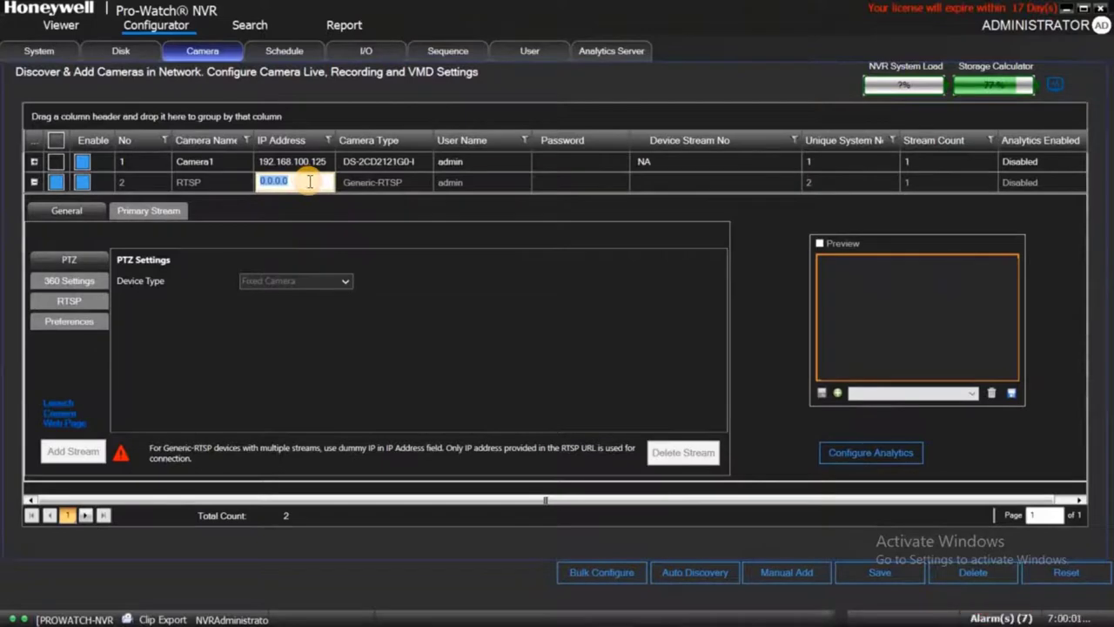
type("192.168.100.180")
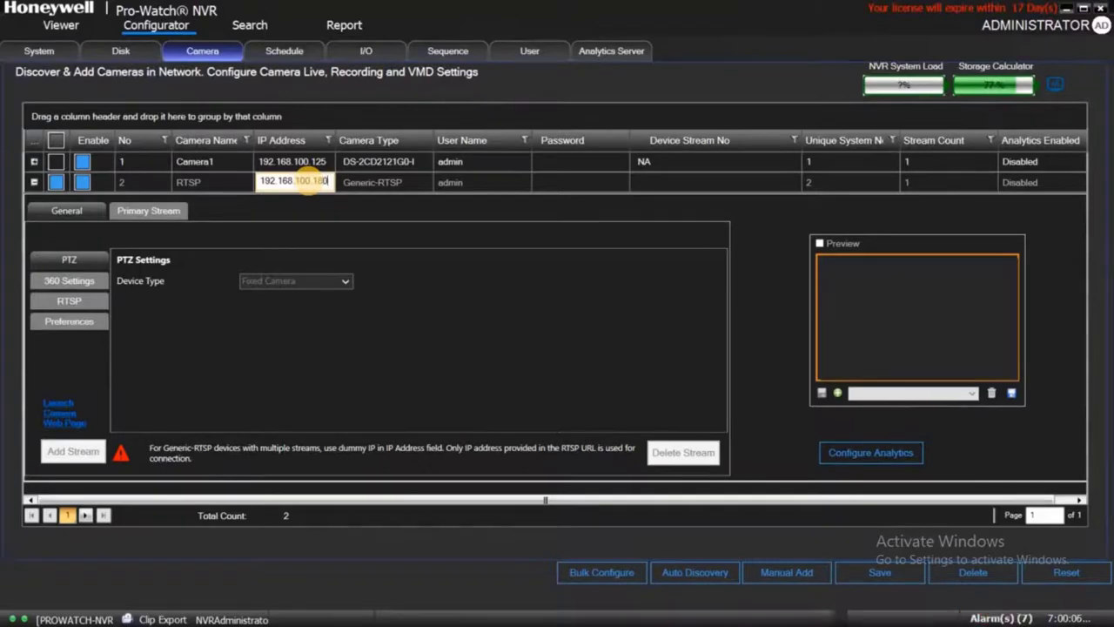
Paste stream URL rtsp://192.168.100.180:554/Streaming/channels/101, save the camera, and enable its live preview.
left_click(69, 300)
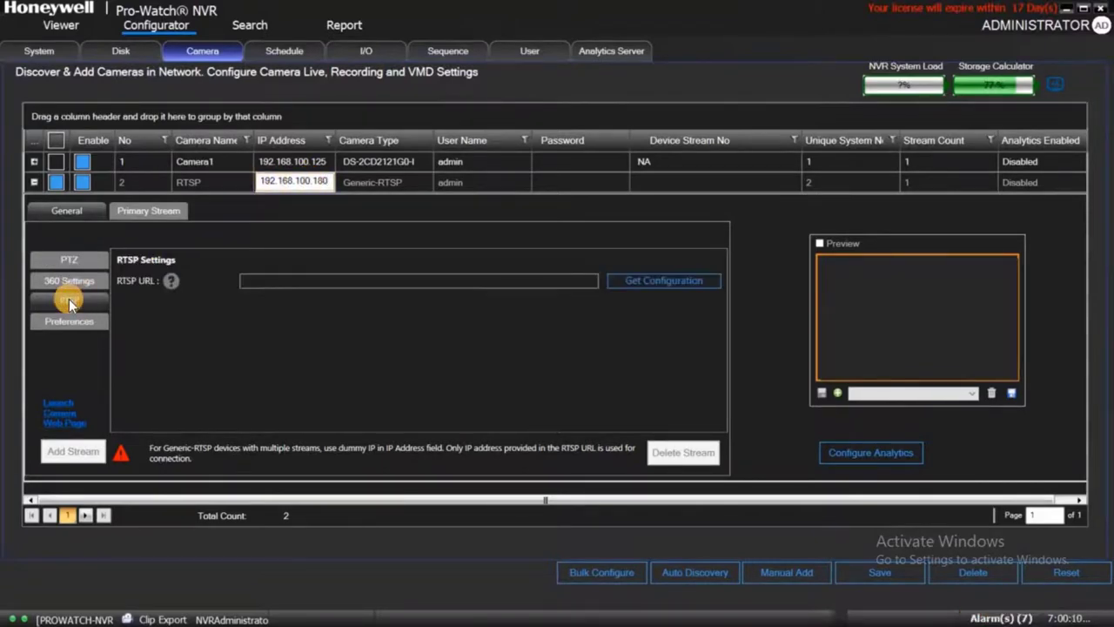
left_click(401, 281)
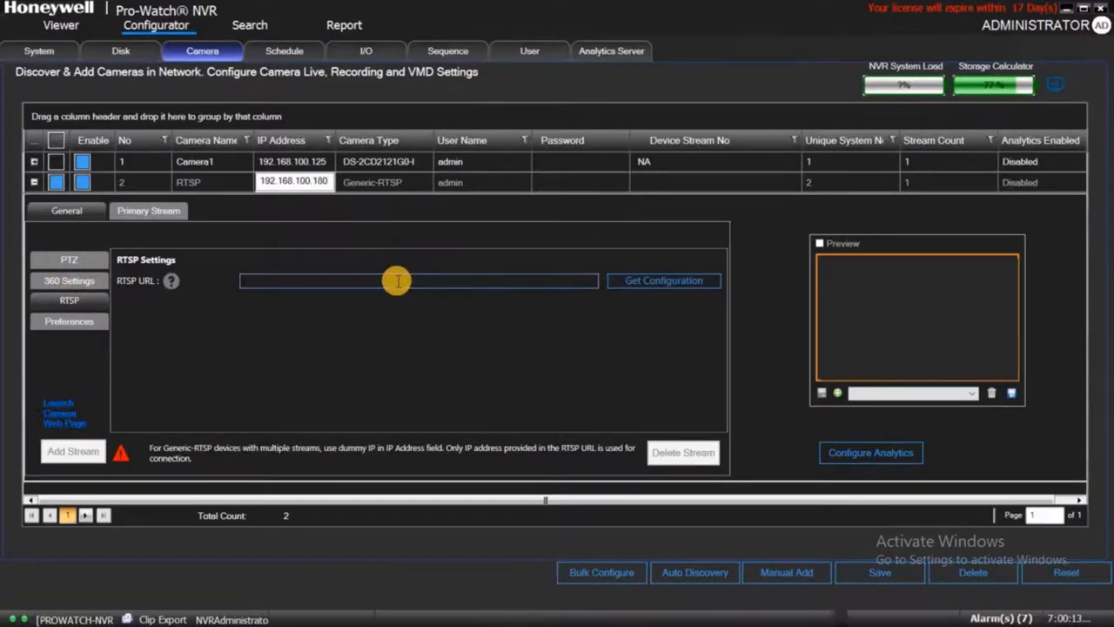
type("rtsp://192.168.100.180:554/Streaming/Channels/101")
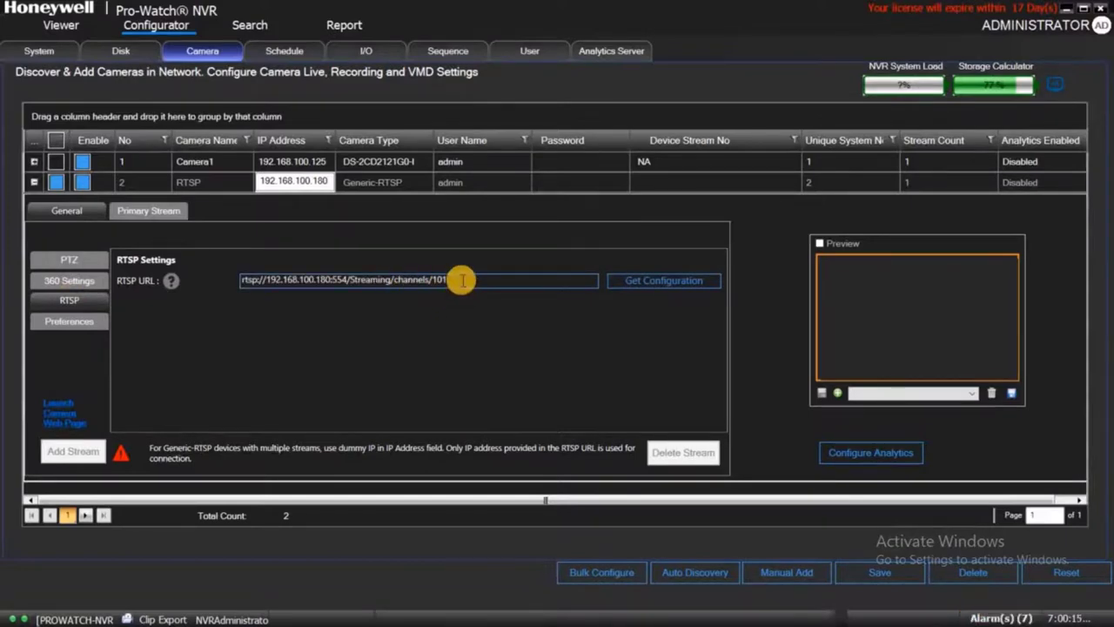
left_click(873, 577)
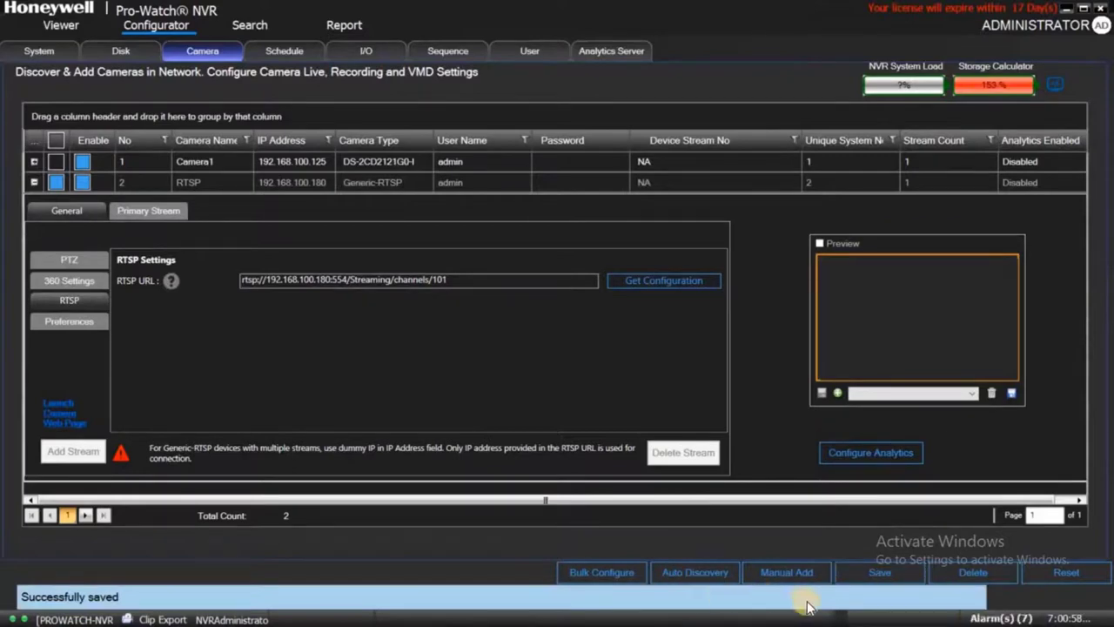
left_click(818, 245)
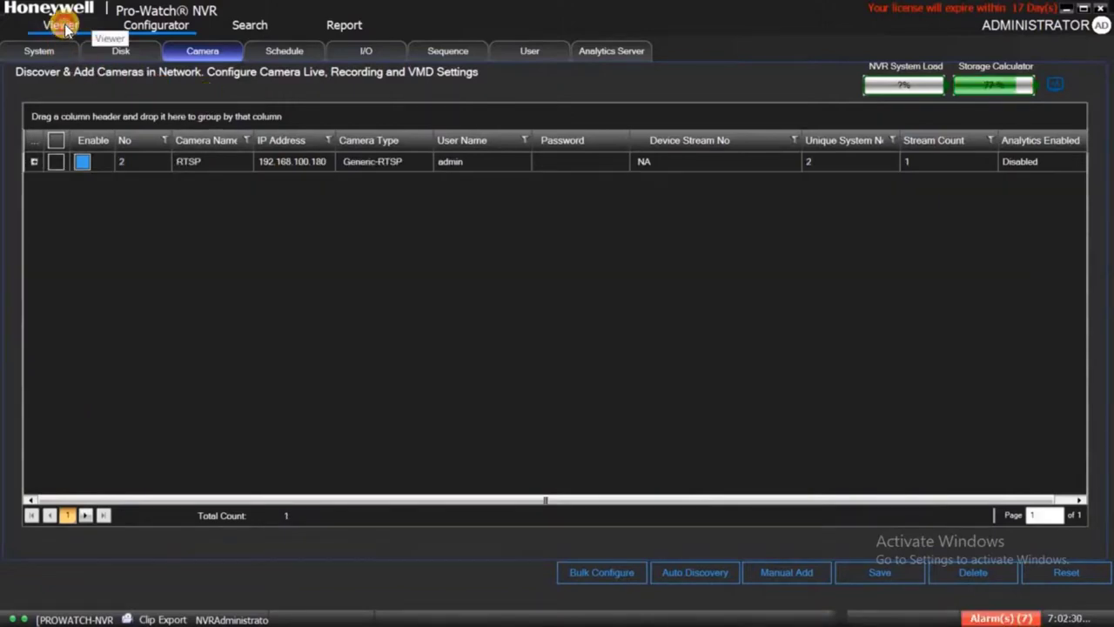
Place the RTSP camera in the first Viewer tile and play back its recorded timeline footage.
left_click(61, 24)
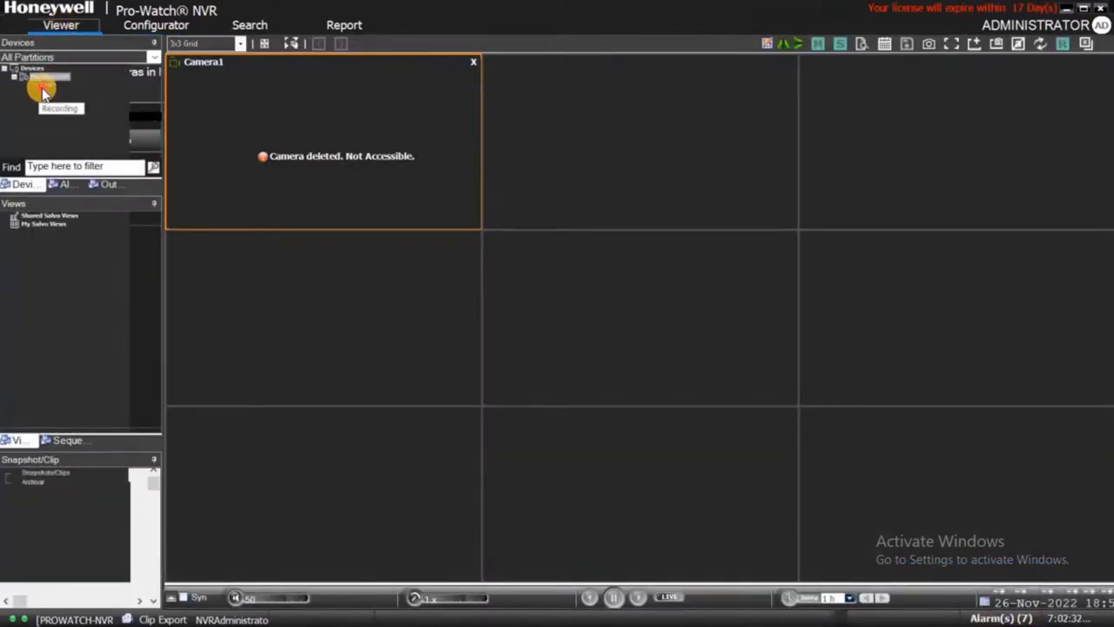
left_click_drag(44, 85, 355, 145)
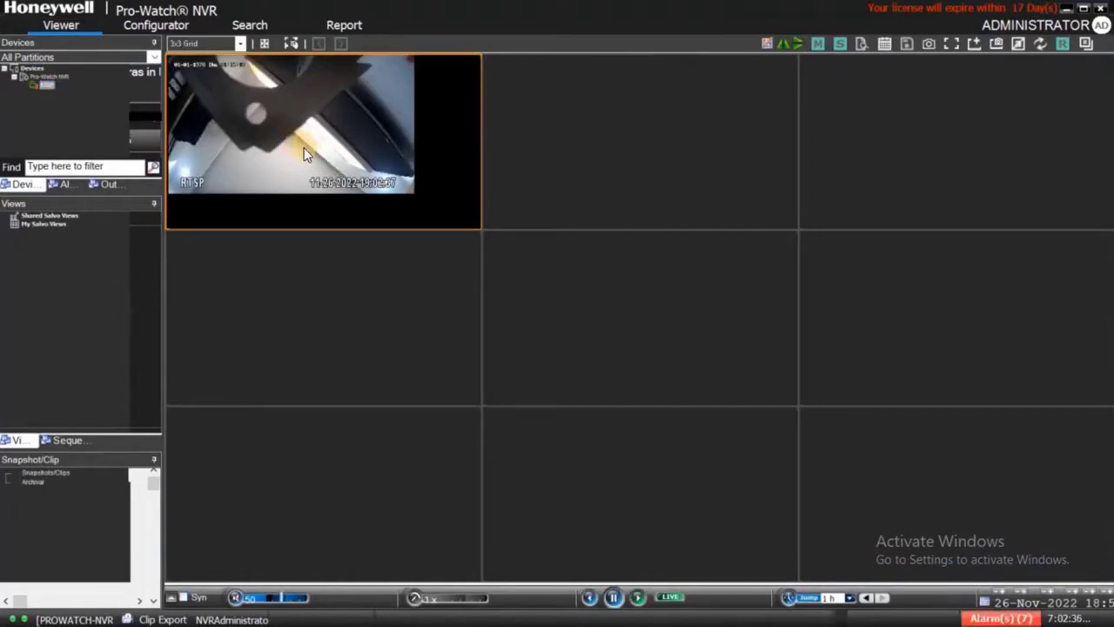
left_click(171, 597)
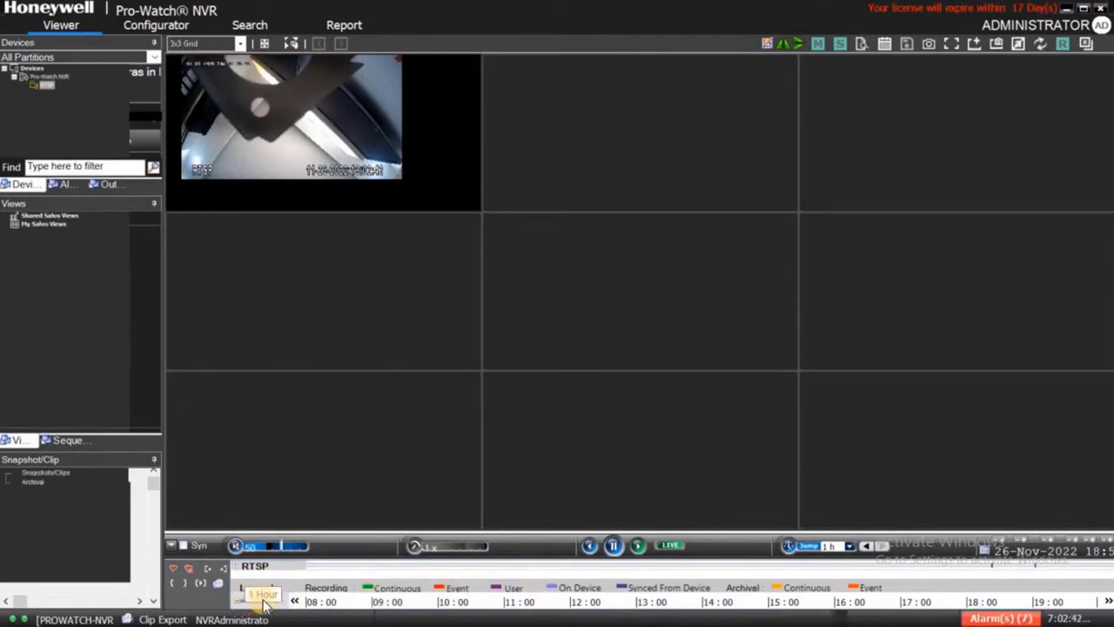
left_click_drag(255, 600, 273, 604)
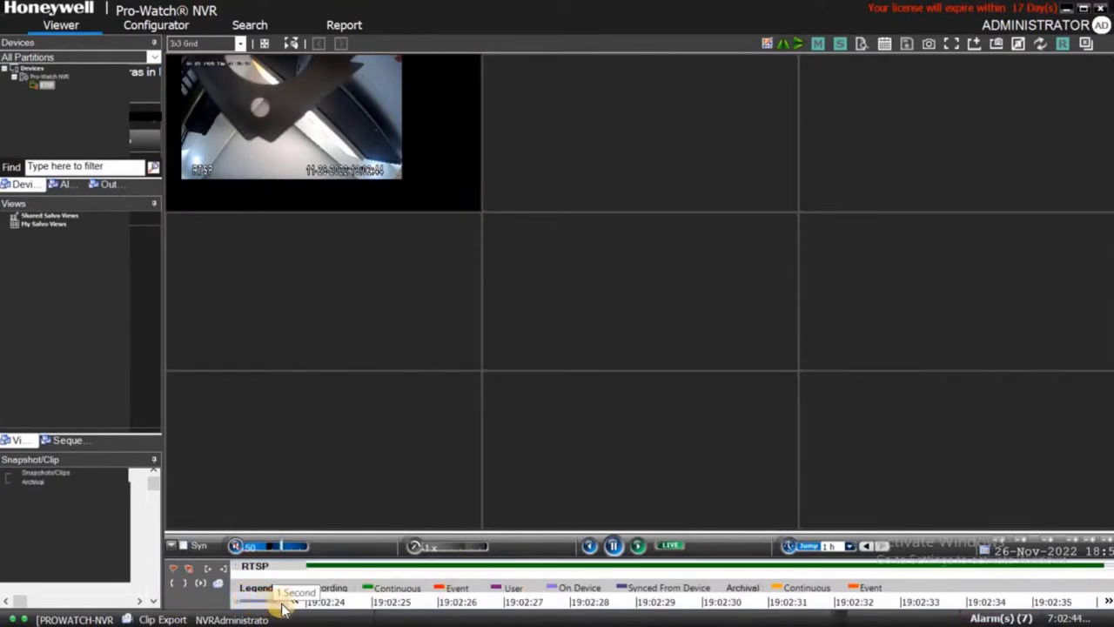
left_click(778, 599)
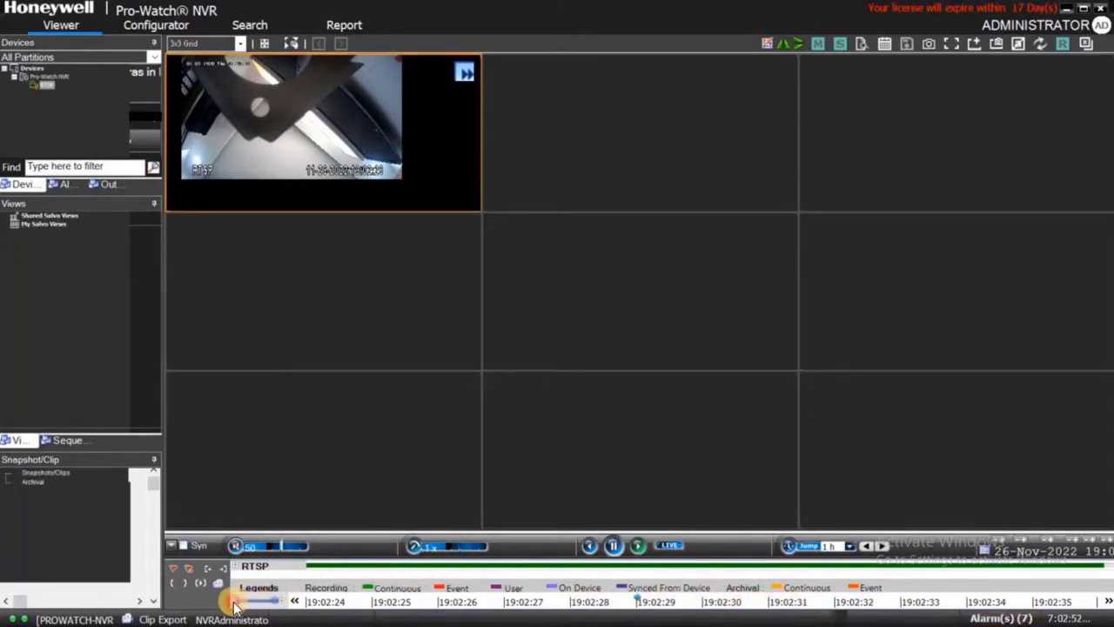
left_click_drag(242, 606, 266, 600)
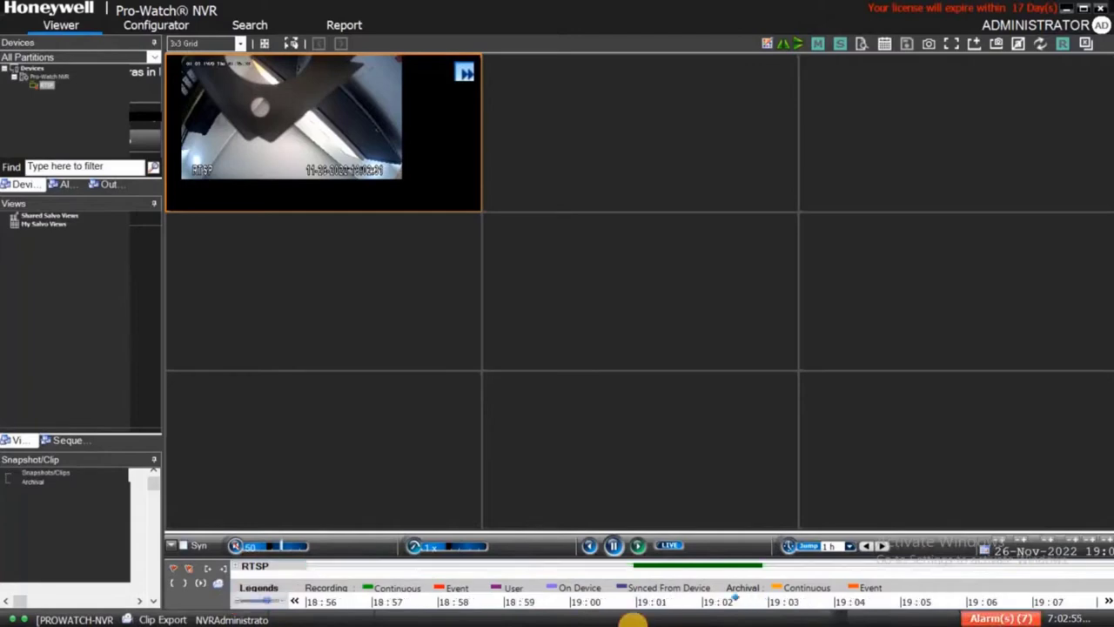